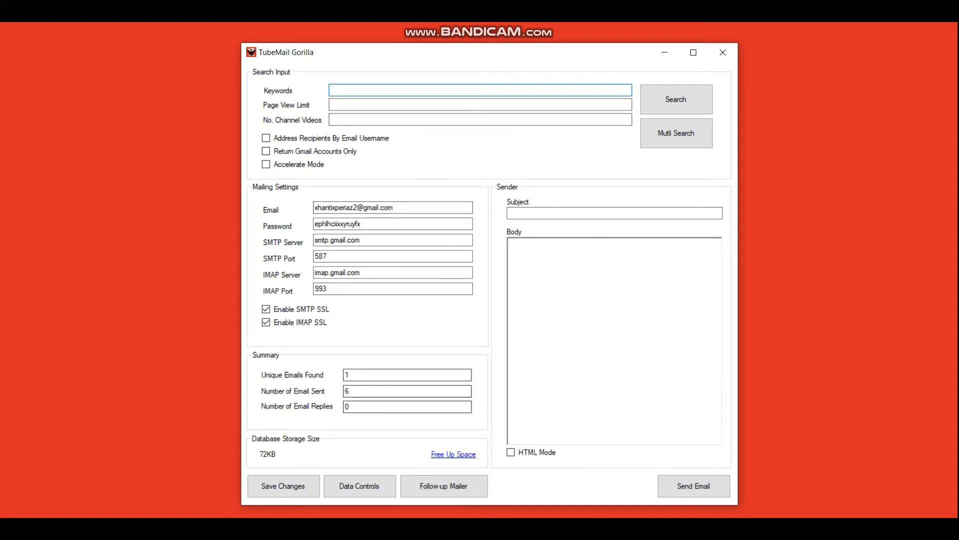
# Step: Search YouTube for 'type beats' and scroll the results showing keyword score 39
pyautogui.hotkey('alt', 'Tab')
pyautogui.tripleClick(243, 87)
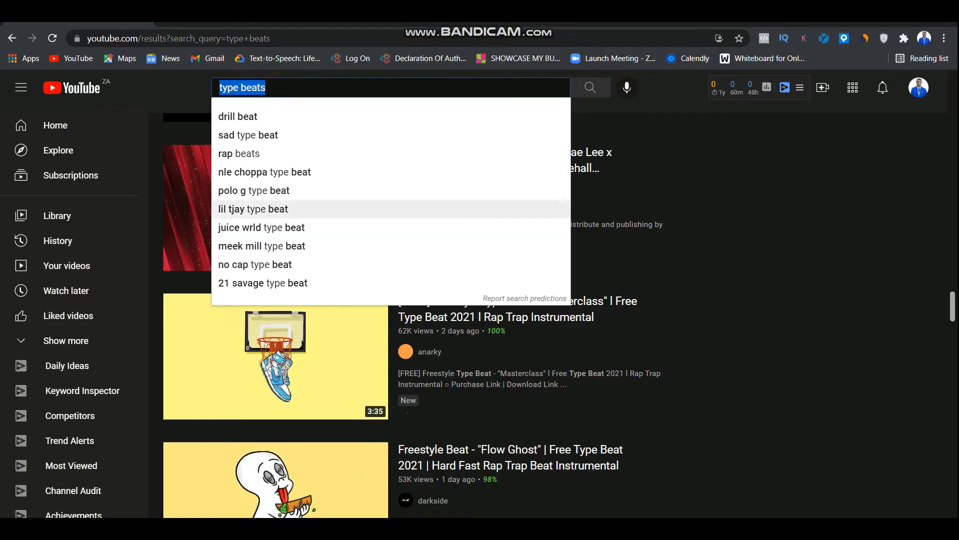
pyautogui.click(266, 87)
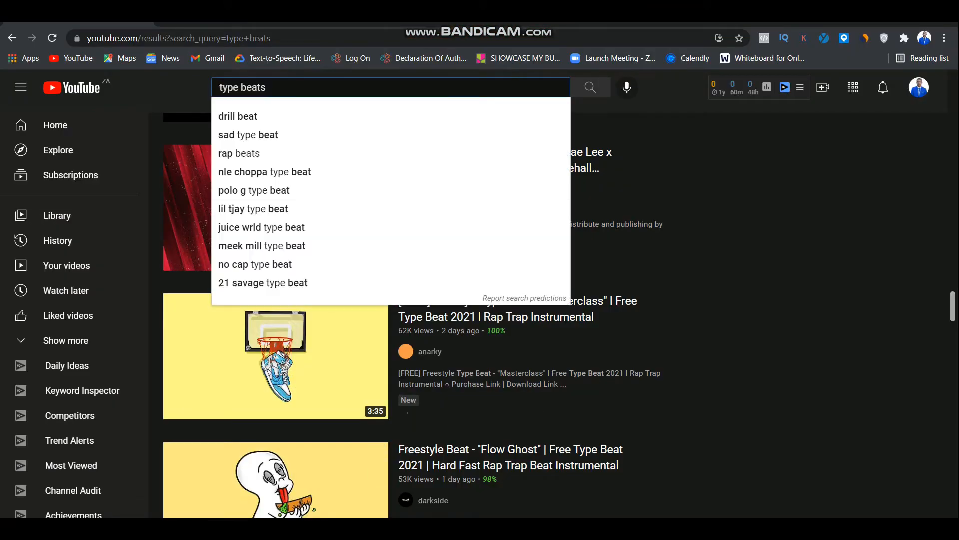
pyautogui.press('Return')
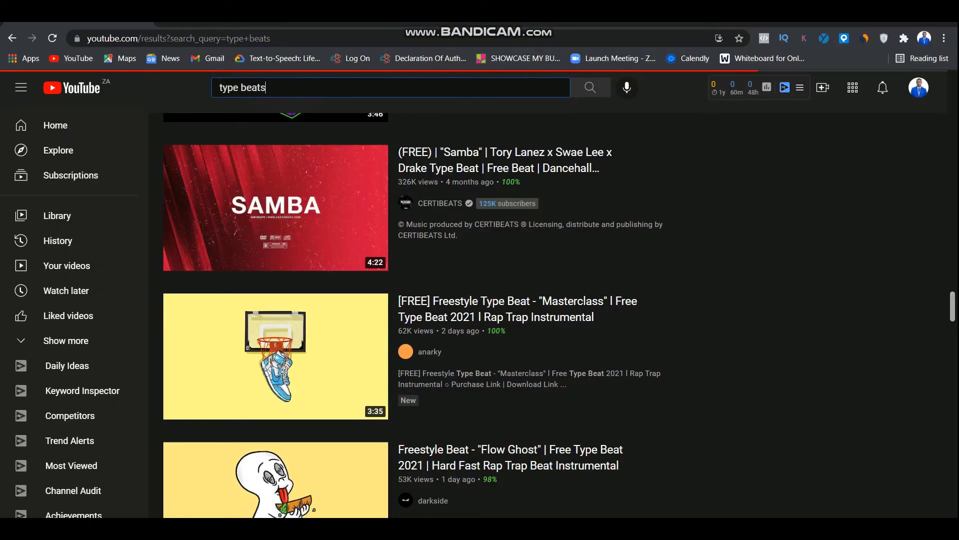
pyautogui.scroll(-3, 276, 215)
pyautogui.scroll(-12, 276, 215)
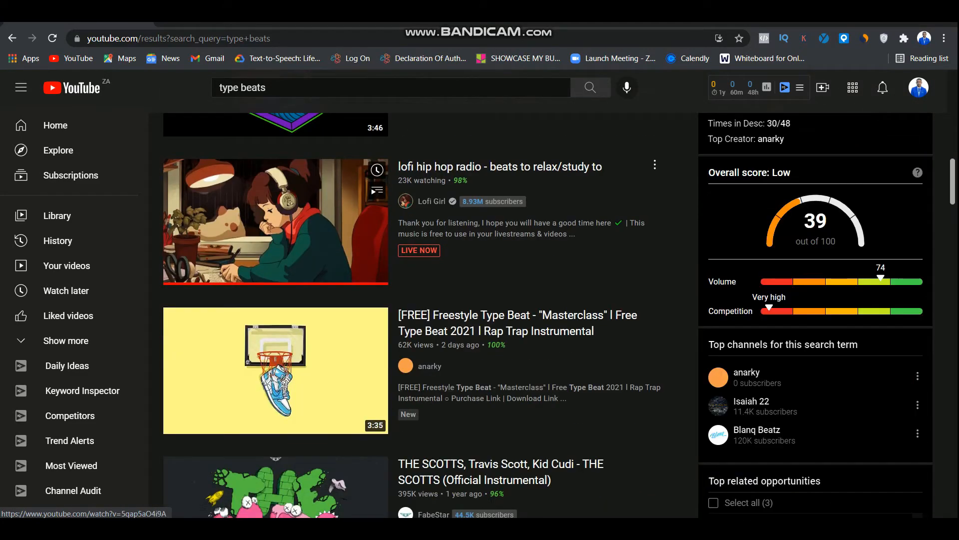
pyautogui.click(300, 87)
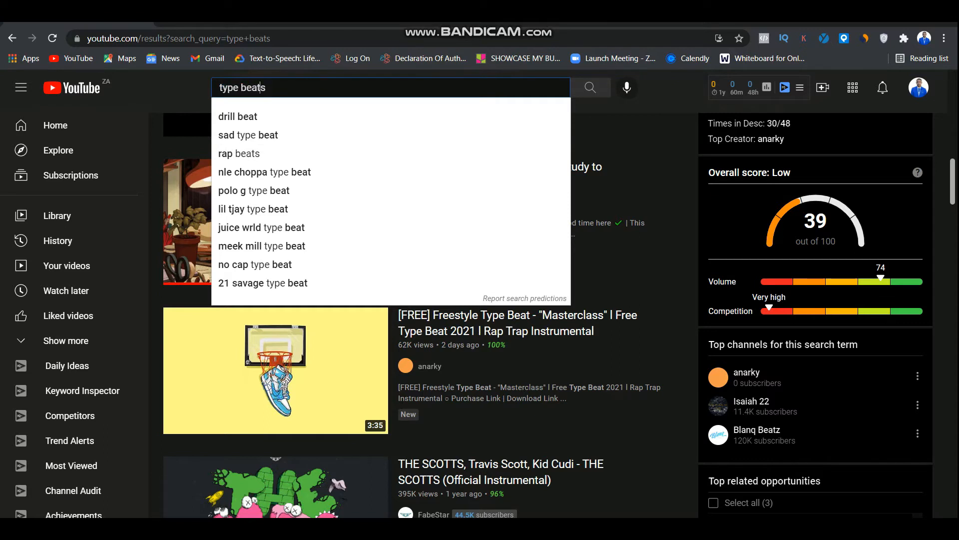
# Step: Bring up the TubeMail Gorilla window briefly, then minimize it back to YouTube
pyautogui.click(535, 528)
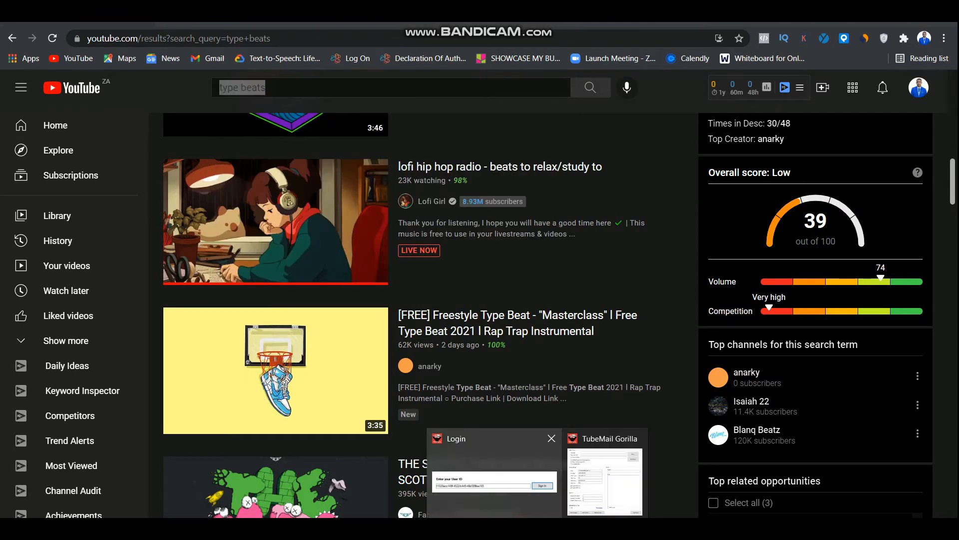
pyautogui.click(600, 479)
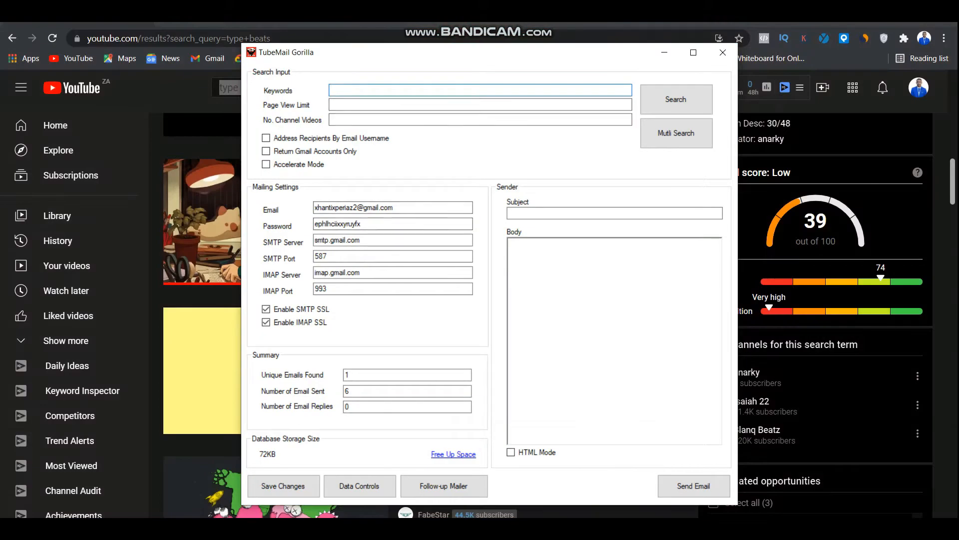
pyautogui.click(665, 53)
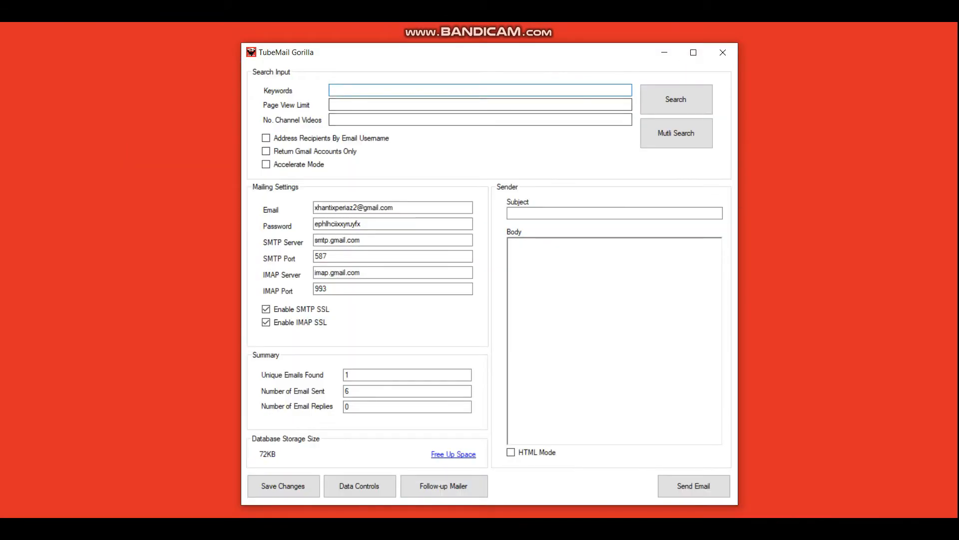
# Step: Enter 'type beats' as the Keywords and fill in the Page View Limit
pyautogui.write('type beats')
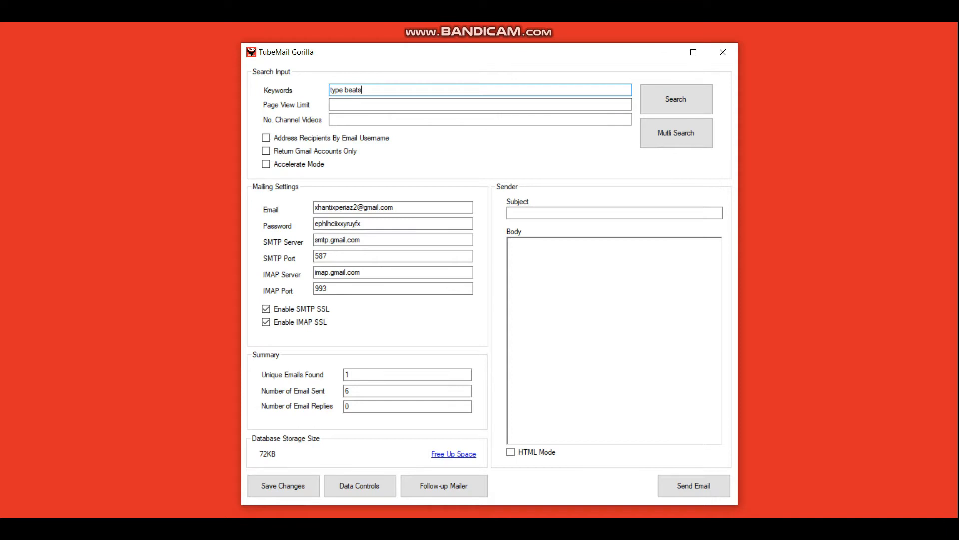
pyautogui.click(481, 104)
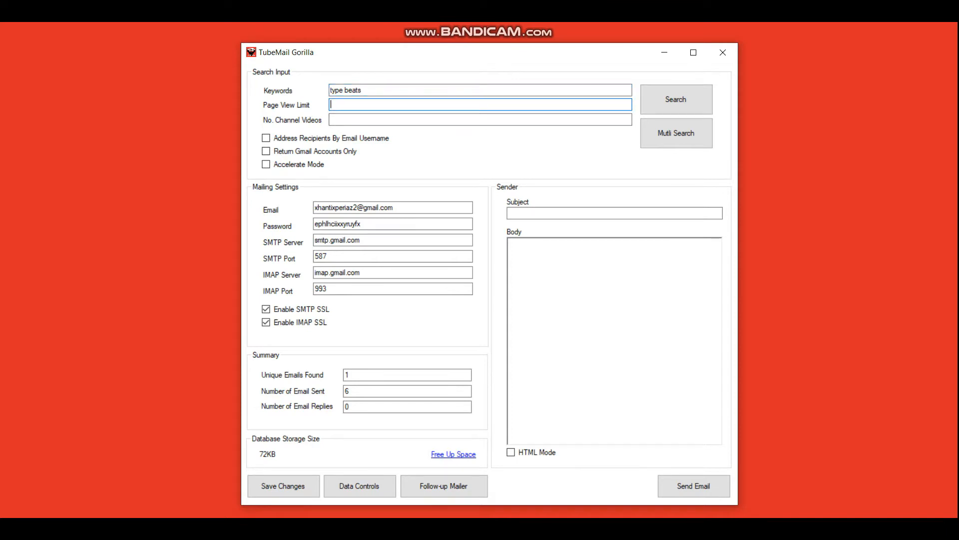
pyautogui.write('1')
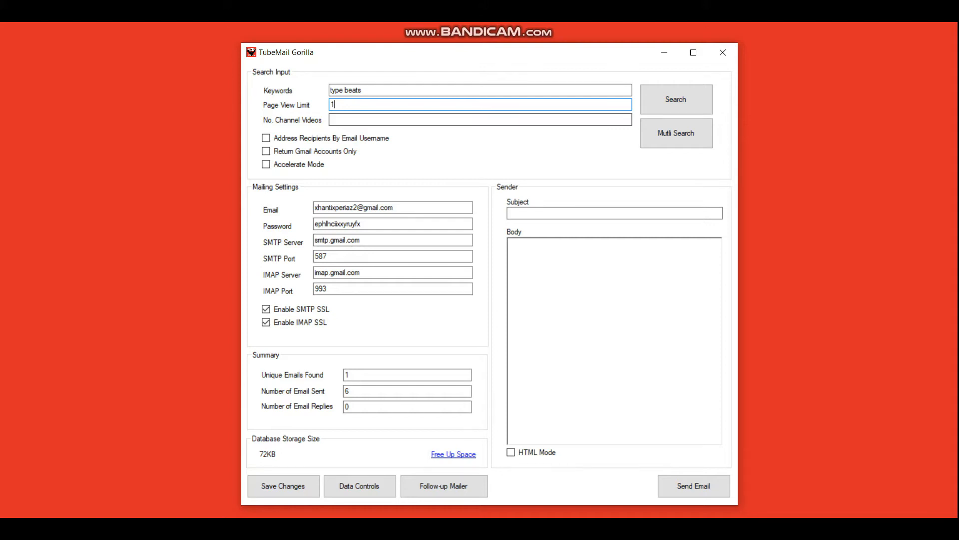
pyautogui.press('BackSpace')
pyautogui.write('5')
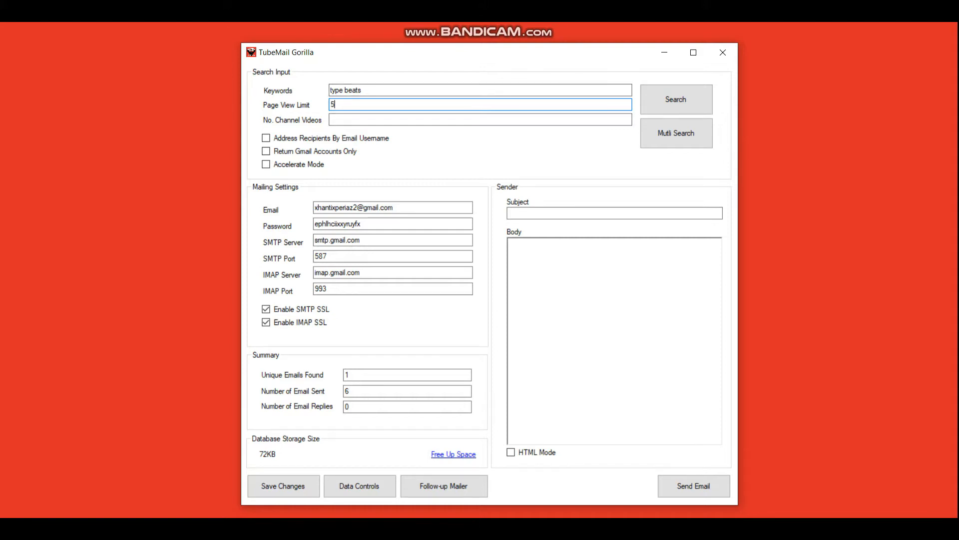
pyautogui.write('1')
# Step: Set No. Channel Videos to 100 and address recipients by email username
pyautogui.click(331, 119)
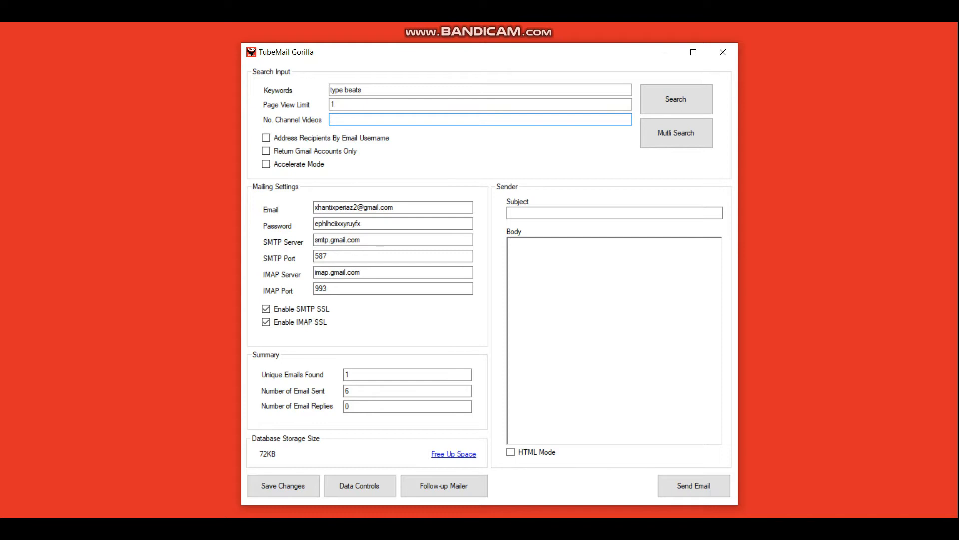
pyautogui.write('0')
pyautogui.press('BackSpace')
pyautogui.write('5')
pyautogui.press('BackSpace')
pyautogui.write('100')
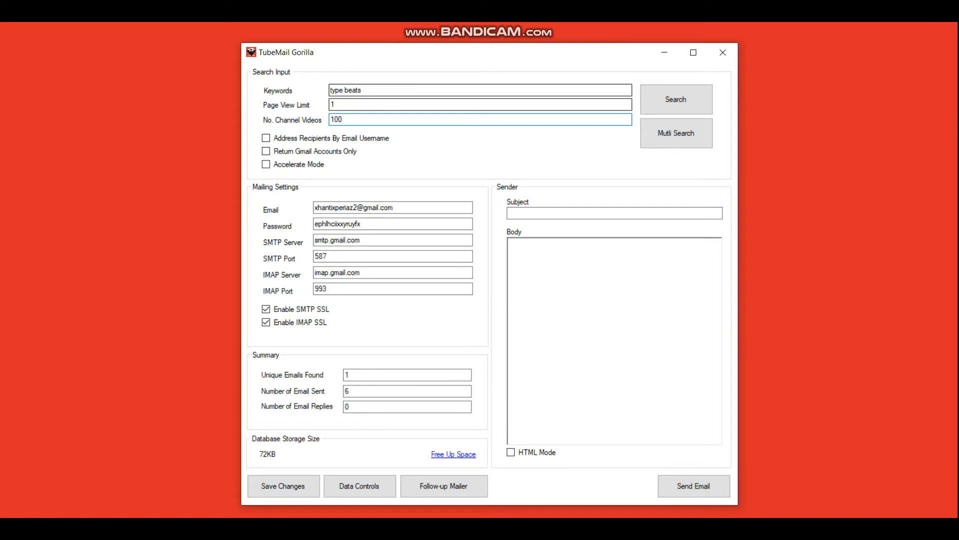
pyautogui.moveTo(345, 119); pyautogui.dragTo(330, 91)
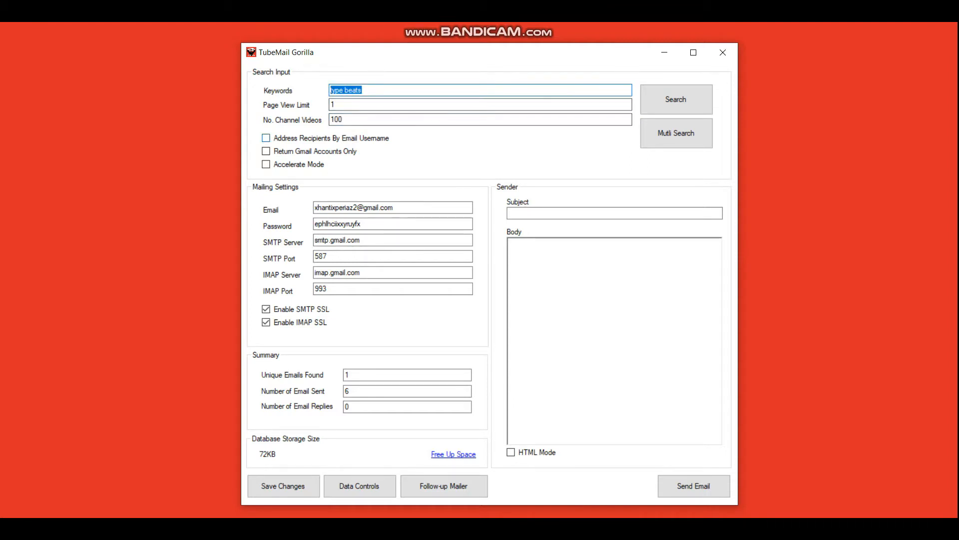
pyautogui.moveTo(344, 119); pyautogui.dragTo(329, 119)
pyautogui.click(266, 138)
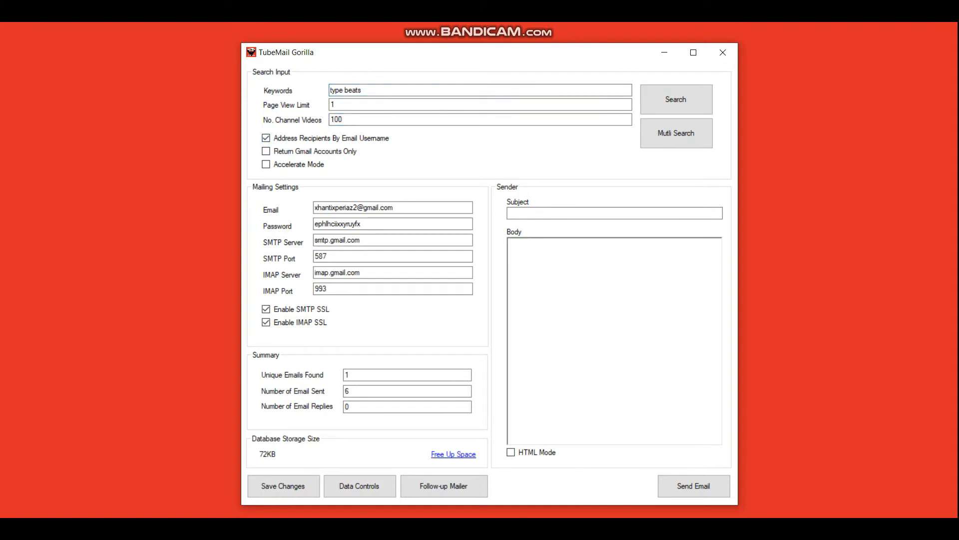
pyautogui.hotkey('alt', 'Tab')
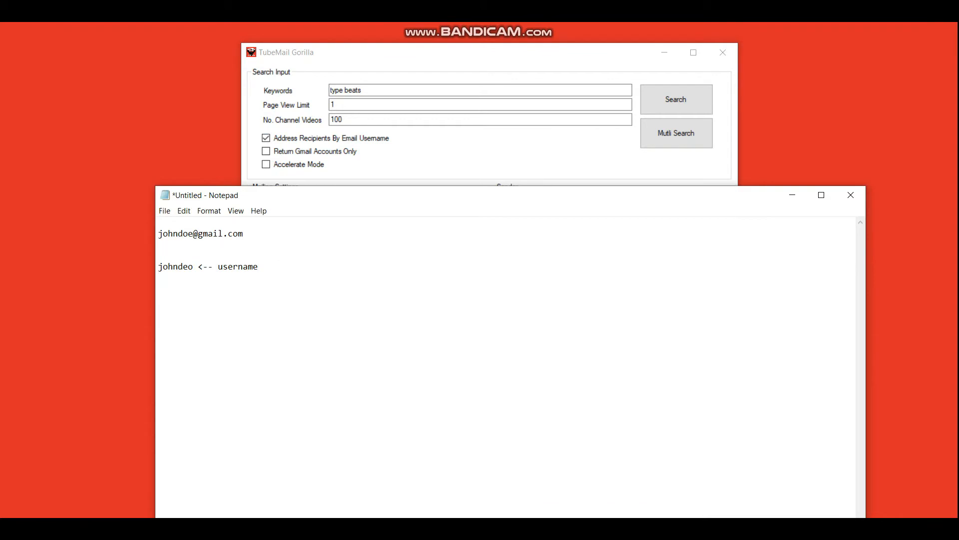
# Step: Compare the example email address with its username 'johndeo' in Notepad, then minimize the note
pyautogui.moveTo(425, 196); pyautogui.dragTo(706, 123)
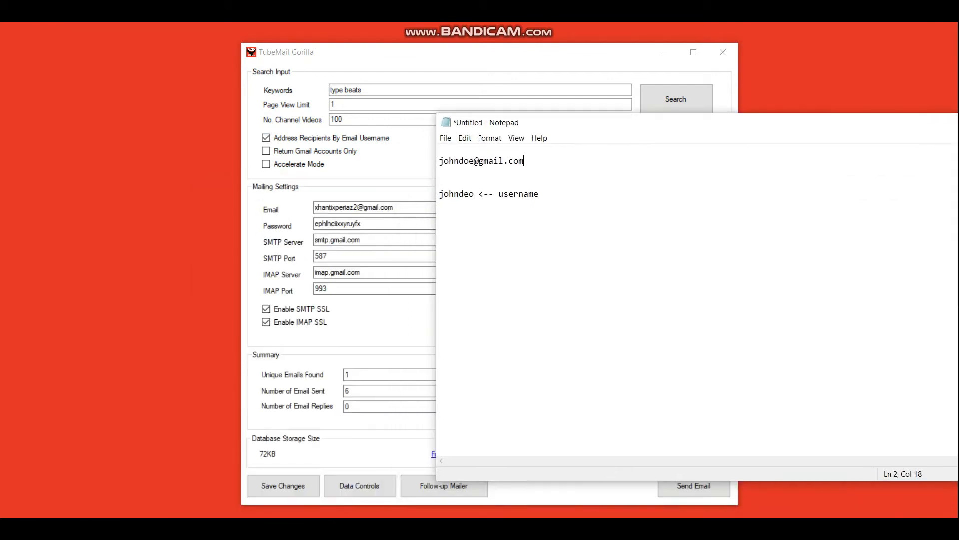
pyautogui.moveTo(525, 160); pyautogui.dragTo(439, 161)
pyautogui.click(515, 161)
pyautogui.moveTo(514, 161); pyautogui.dragTo(519, 160)
pyautogui.moveTo(475, 194); pyautogui.dragTo(440, 194)
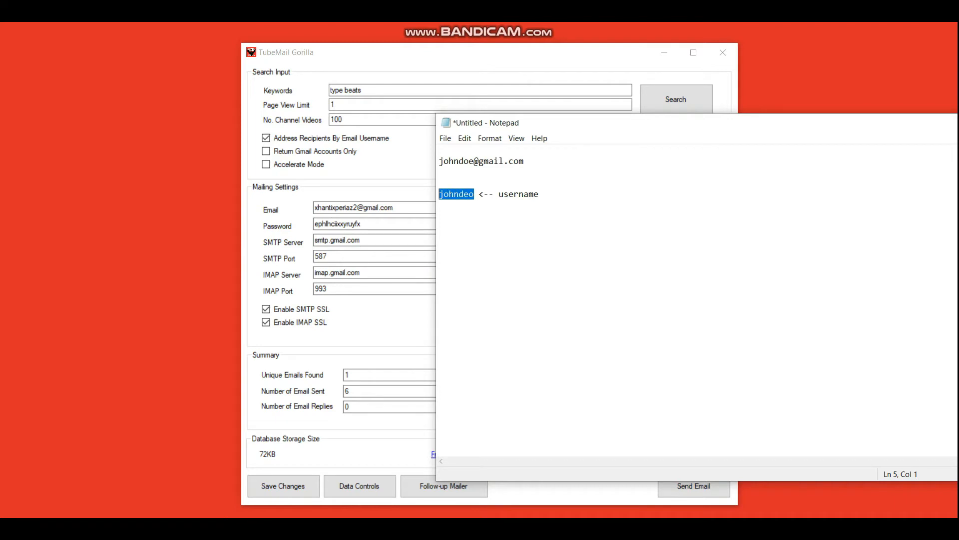
pyautogui.moveTo(650, 123); pyautogui.dragTo(403, 140)
pyautogui.click(826, 141)
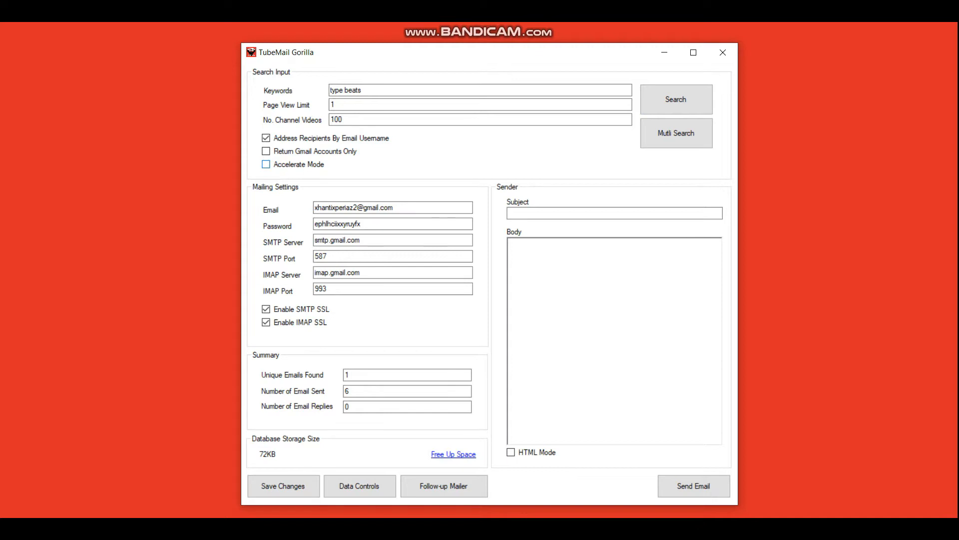
# Step: Turn on Accelerate Mode and start the channel email search, dismissing the please-wait notice
pyautogui.click(266, 164)
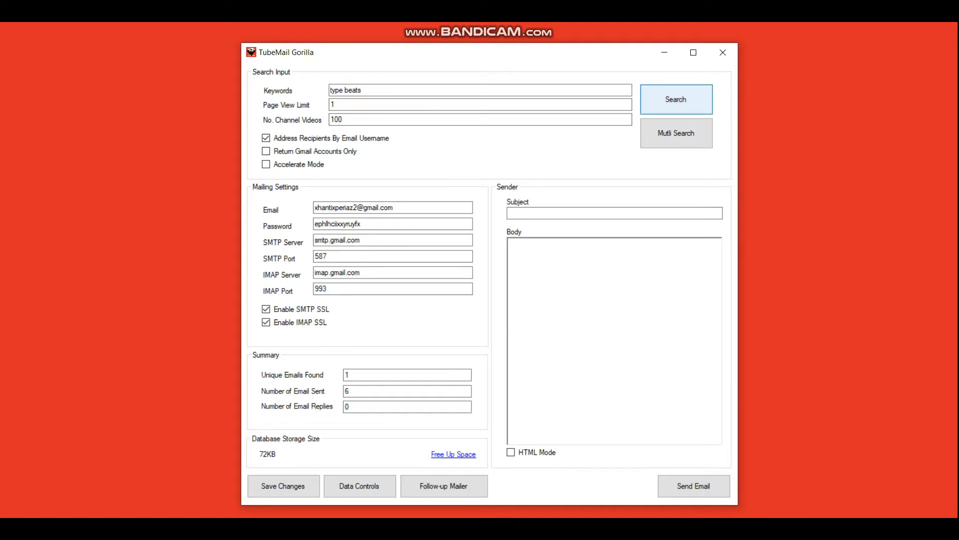
pyautogui.click(676, 99)
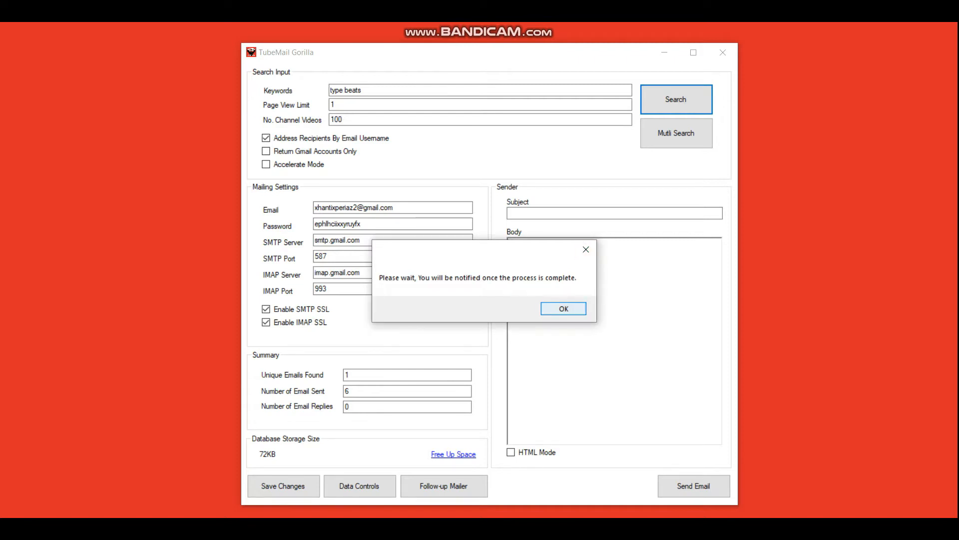
pyautogui.press('Return')
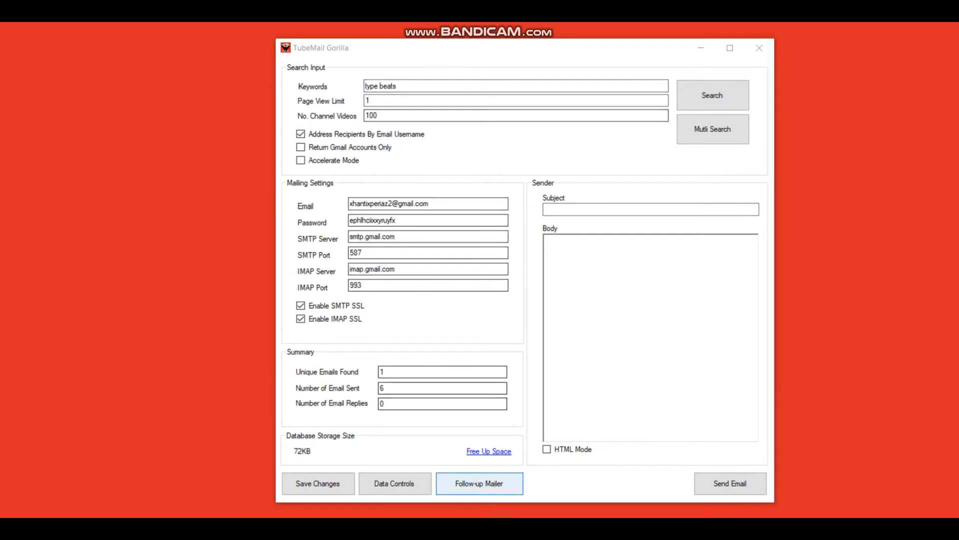
# Step: Review the Page View Limit, No. Channel Videos and Keywords values, then open Data Controls
pyautogui.doubleClick(368, 101)
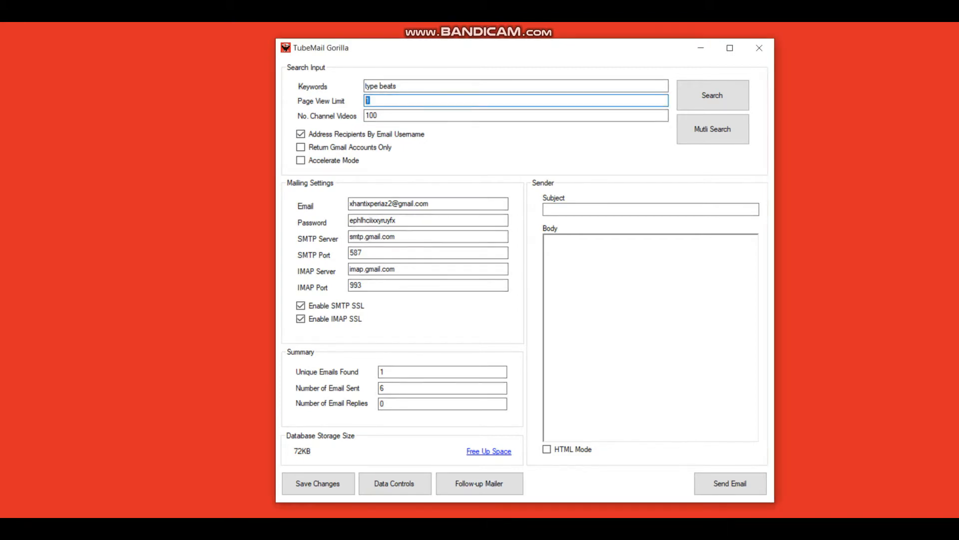
pyautogui.press('Tab')
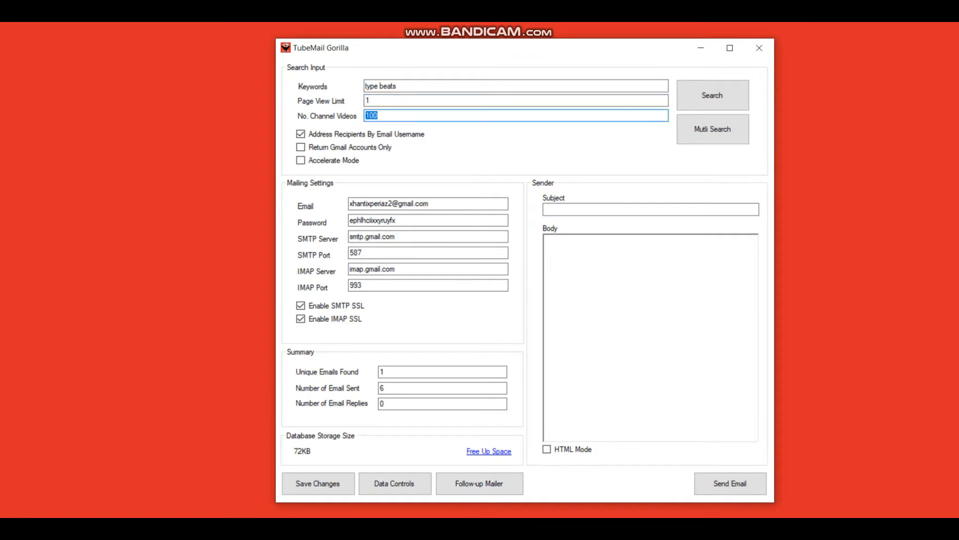
pyautogui.moveTo(398, 86); pyautogui.dragTo(371, 86)
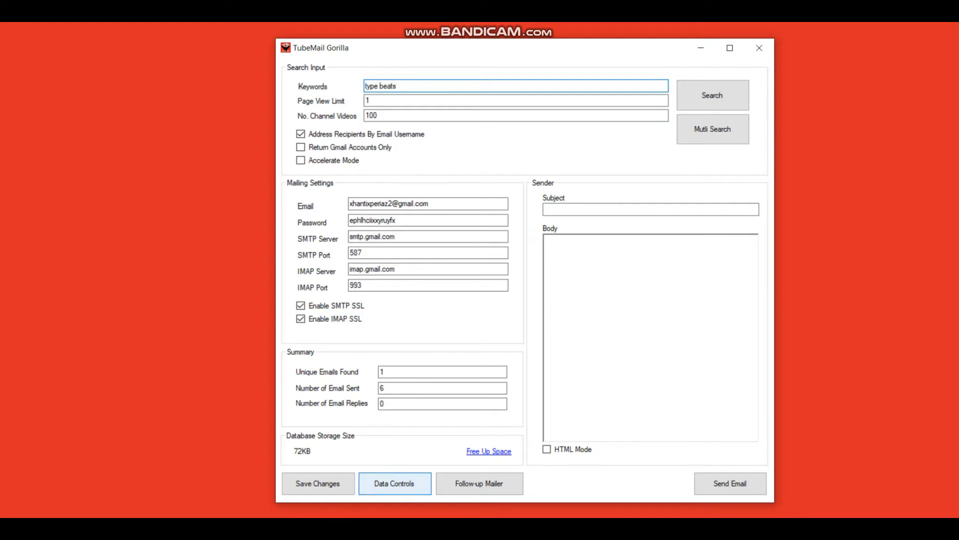
pyautogui.click(395, 483)
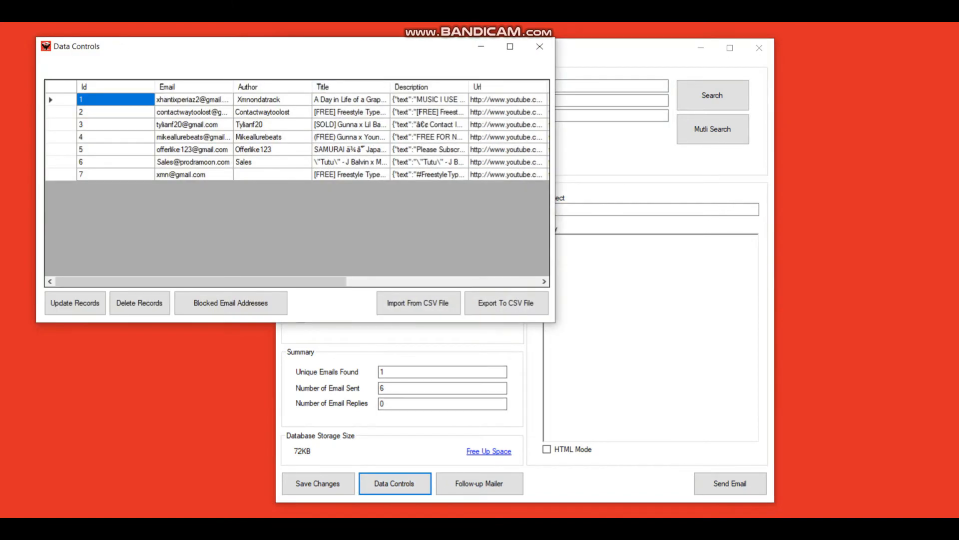
# Step: Reposition the Data Controls window and scroll its table sideways to view every column
pyautogui.moveTo(295, 46); pyautogui.dragTo(418, 61)
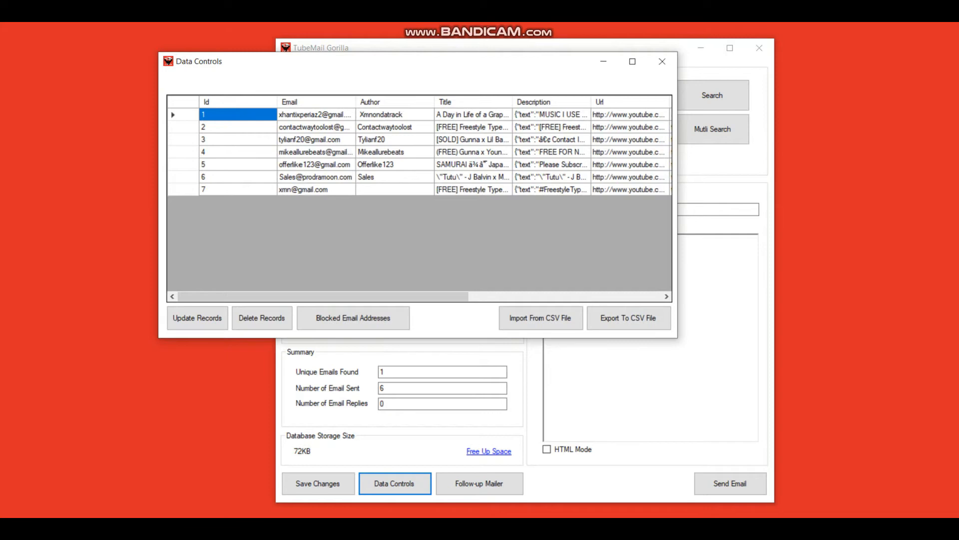
pyautogui.moveTo(351, 297)
pyautogui.mouseDown()
pyautogui.moveTo(543, 296)
pyautogui.moveTo(350, 296)
pyautogui.mouseUp()
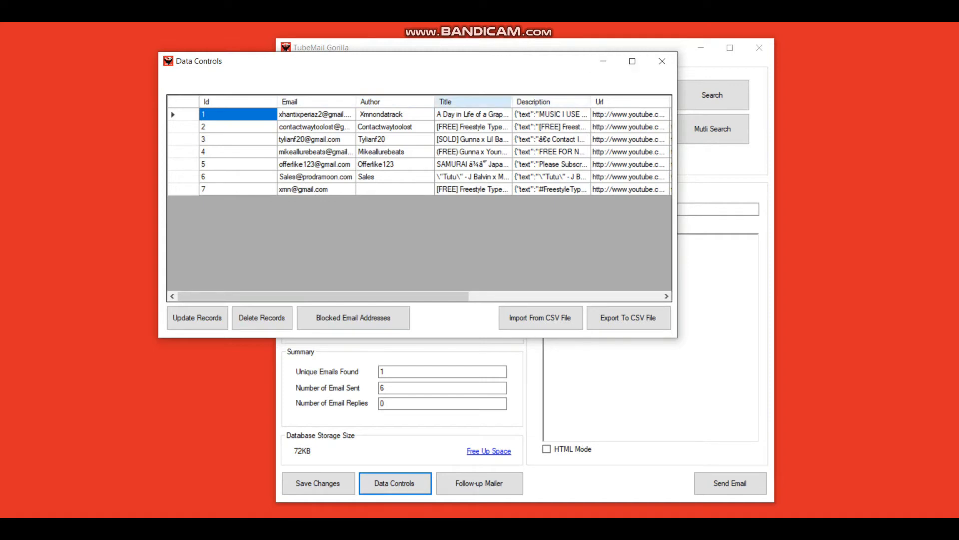
pyautogui.moveTo(390, 297)
pyautogui.mouseDown()
pyautogui.moveTo(482, 297)
pyautogui.moveTo(390, 297)
pyautogui.mouseUp()
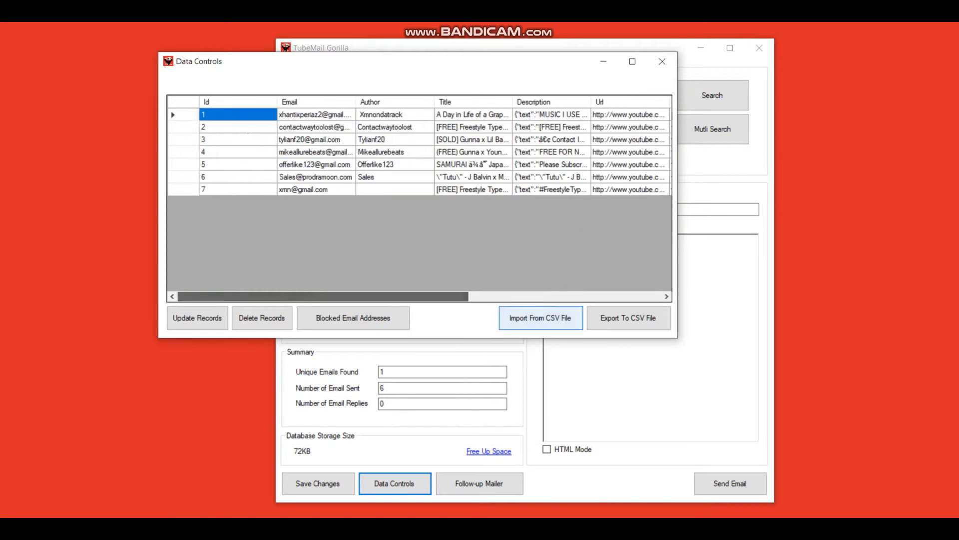
pyautogui.hotkey('alt', 'Tab')
# Step: Clear the note and write a [name] line with the first record's author, plus [title] and [descr] lines
pyautogui.moveTo(411, 126); pyautogui.dragTo(450, 139)
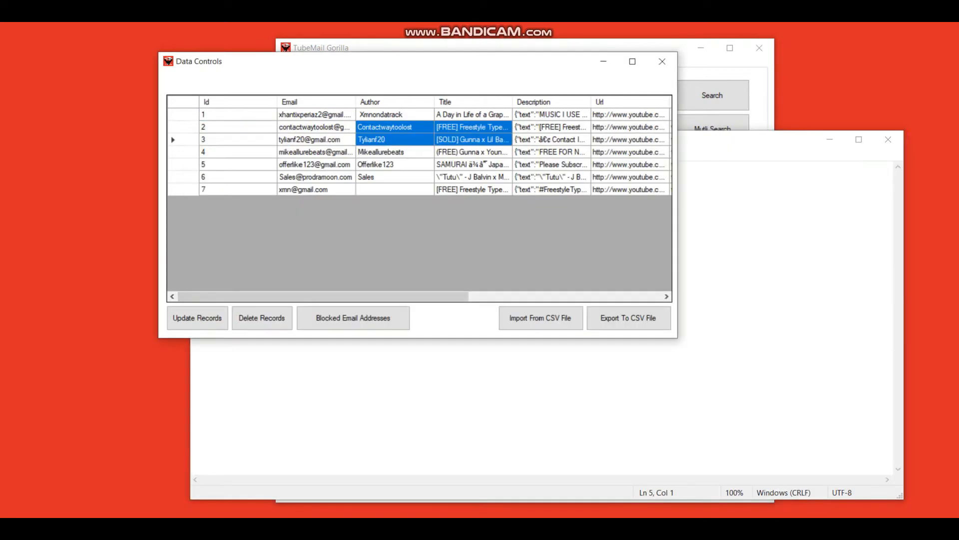
pyautogui.hotkey('alt', 'Tab')
pyautogui.hotkey('ctrl', 'a')
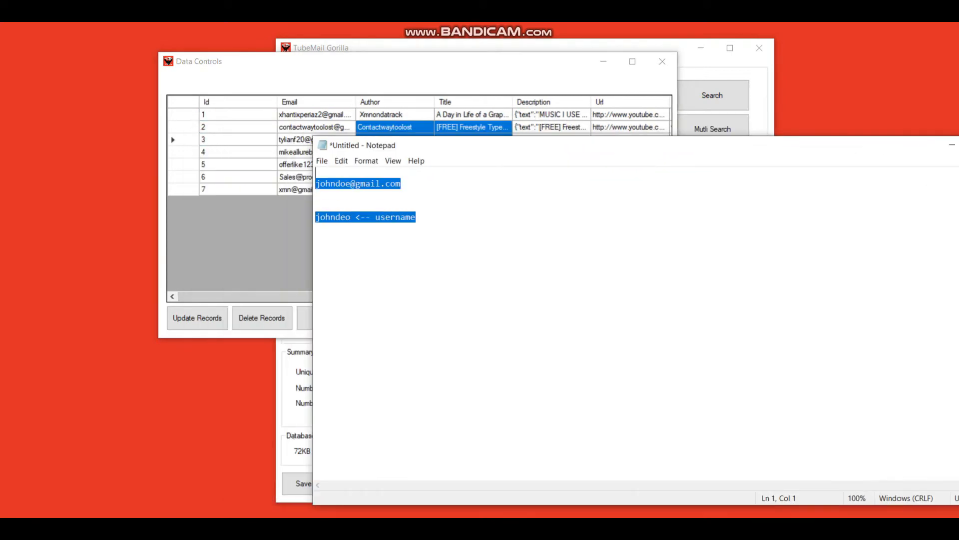
pyautogui.press('Delete')
pyautogui.press('Return')
pyautogui.write('[]')
pyautogui.press('Left')
pyautogui.write('name')
pyautogui.press('Right')
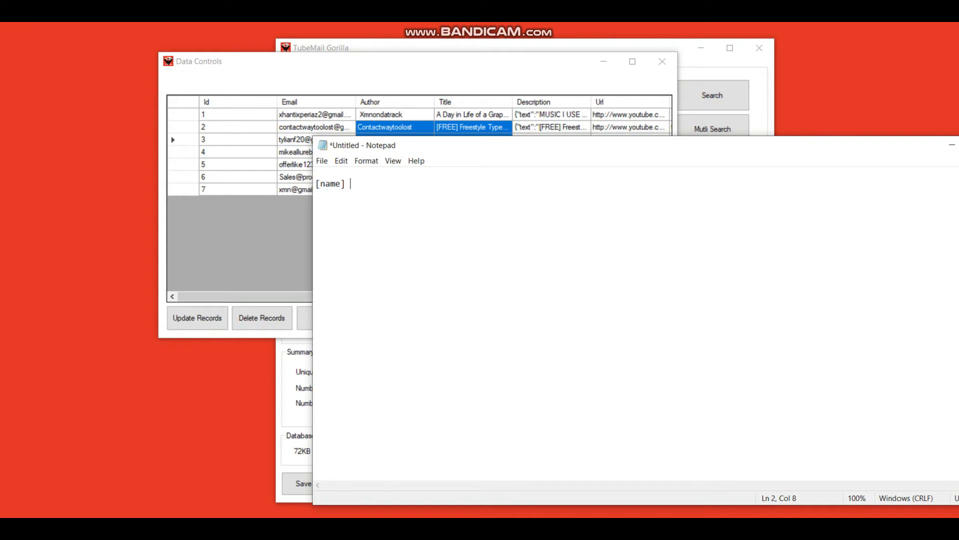
pyautogui.write('- ')
pyautogui.write('Auht')
pyautogui.press('BackSpace')
pyautogui.press('BackSpace')
pyautogui.write('t')
pyautogui.press('BackSpace')
pyautogui.press('BackSpace')
pyautogui.press('BackSpace')
pyautogui.write('Xmnondatrack')
pyautogui.hotkey('ctrl', 'shift', 'Left')
pyautogui.hotkey('ctrl', 'shift', 'Left')
pyautogui.hotkey('ctrl', 'shift', 'Right')
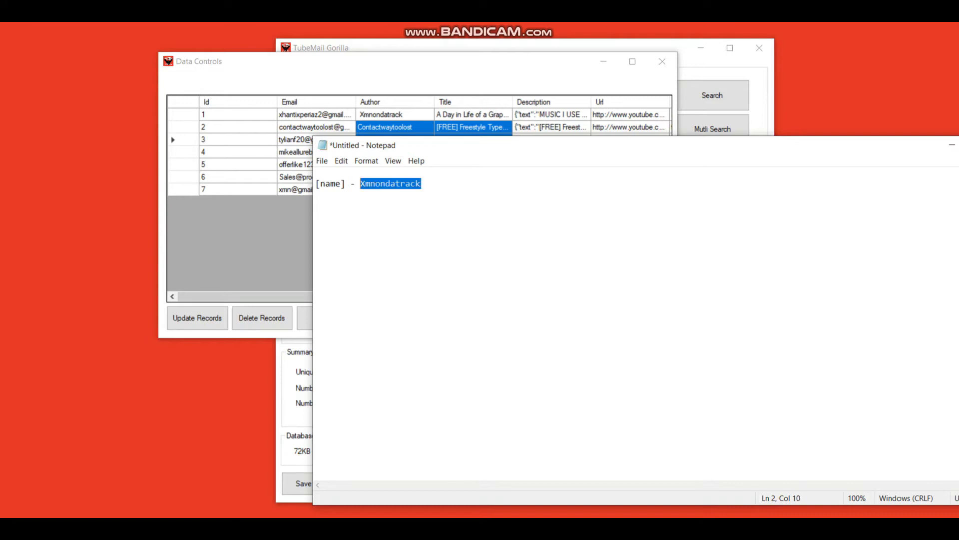
pyautogui.press('End')
pyautogui.press('Return')
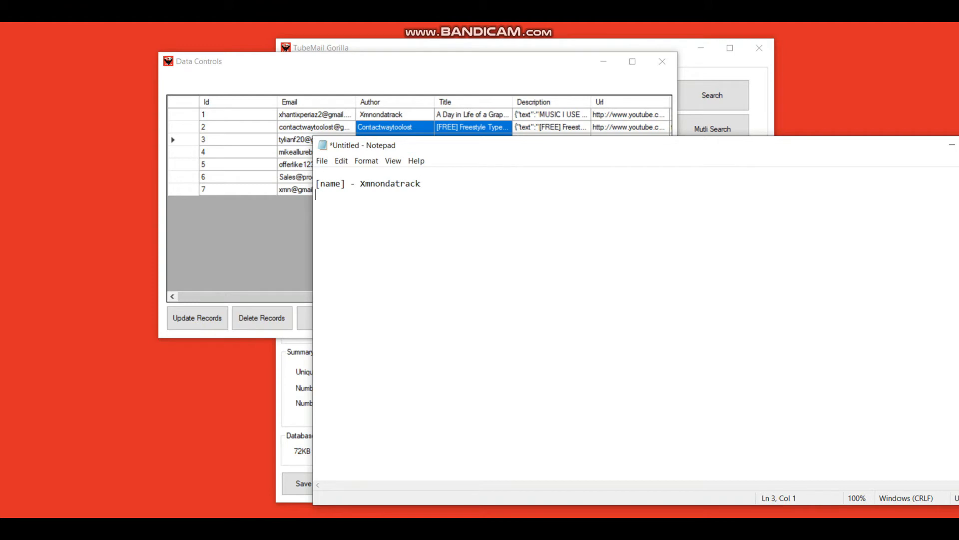
pyautogui.write('[title]')
pyautogui.press('Return')
pyautogui.write('[descr] -')
# Step: Paste record 1's title, description and URL beside the [title], [descr] and [url] tags, then close Notepad
pyautogui.click(473, 115)
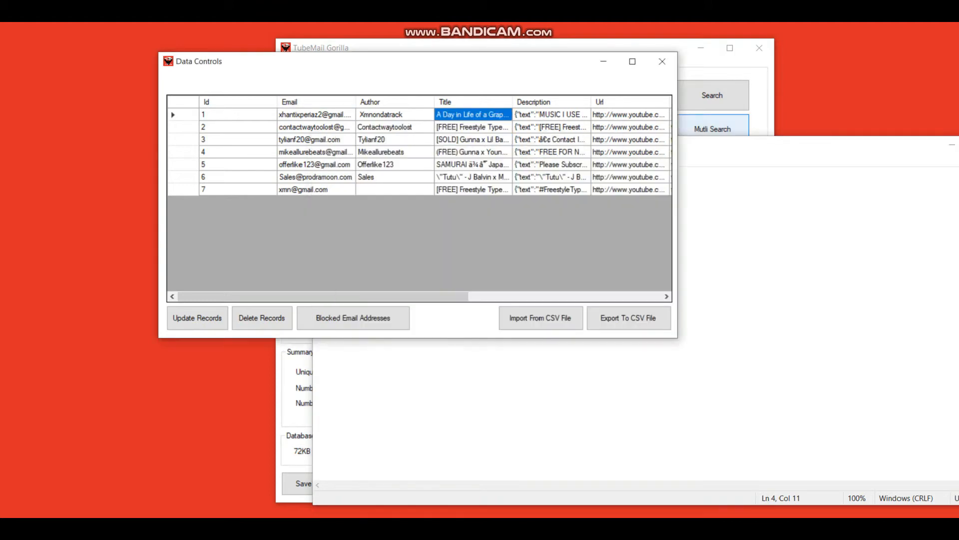
pyautogui.hotkey('alt', 'Tab')
pyautogui.press('Up')
pyautogui.write('-')
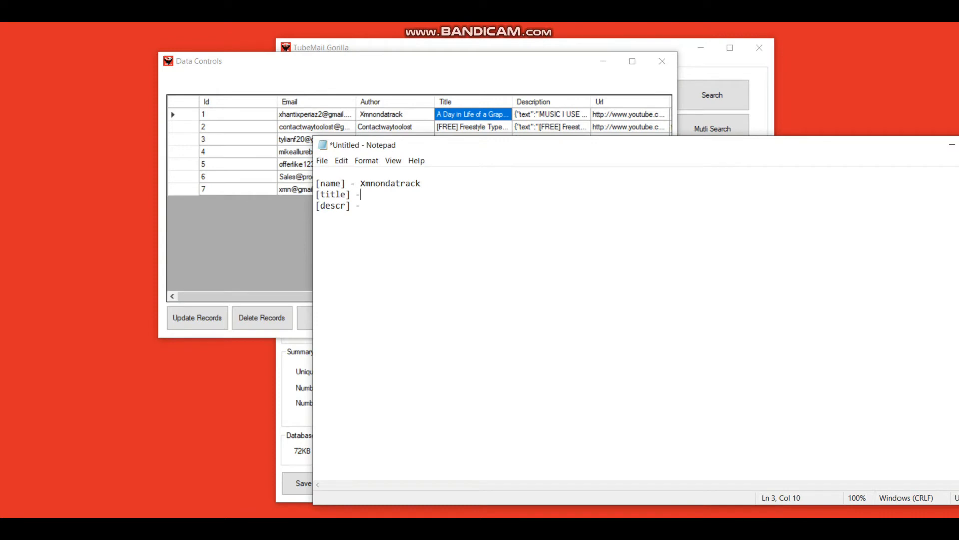
pyautogui.write('A Day in Life of a Graphic Designer.')
pyautogui.click(552, 115)
pyautogui.hotkey('ctrl', 'c')
pyautogui.hotkey('alt', 'Tab')
pyautogui.press('Down')
pyautogui.hotkey('ctrl', 'v')
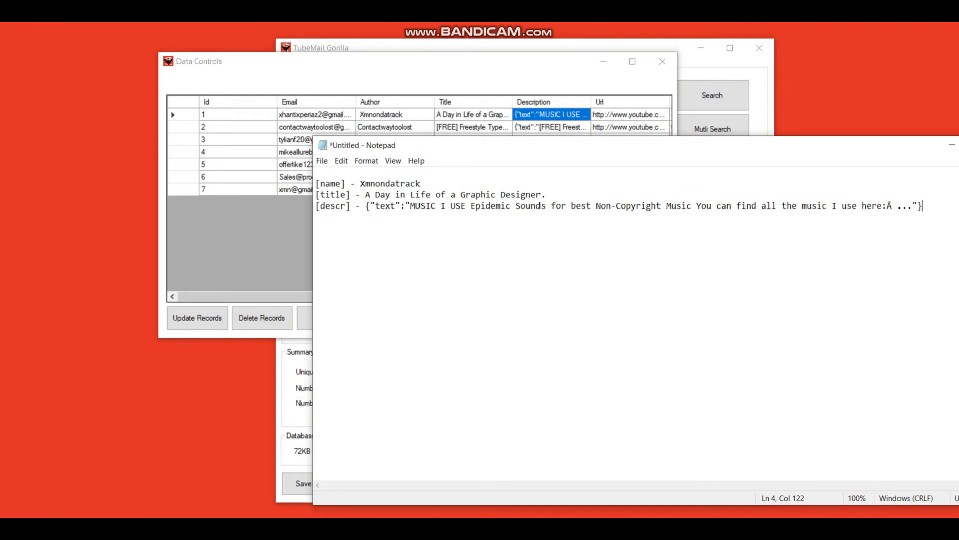
pyautogui.press('Return')
pyautogui.write('[url]')
pyautogui.hotkey('alt', 'Tab')
pyautogui.press('Right')
pyautogui.hotkey('alt', 'Tab')
pyautogui.write('-')
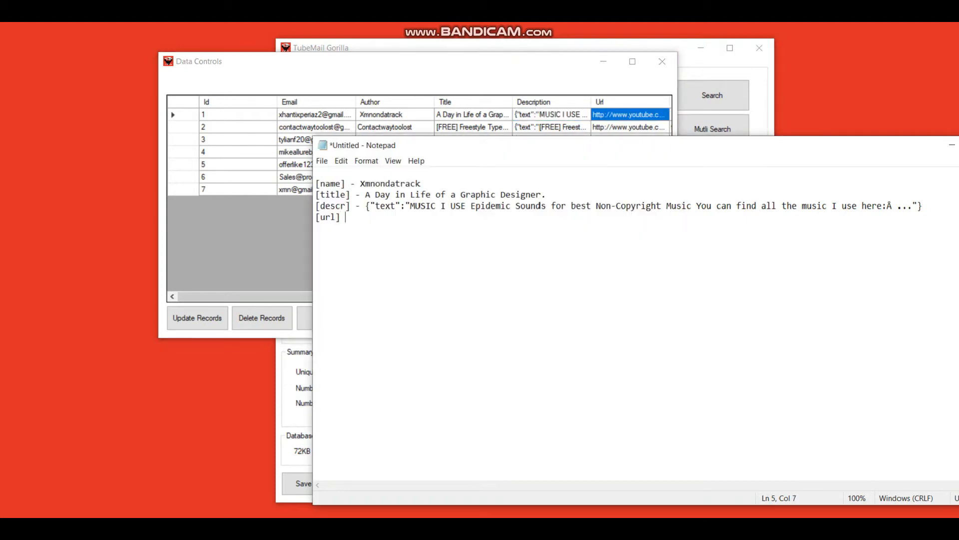
pyautogui.hotkey('ctrl', 'v')
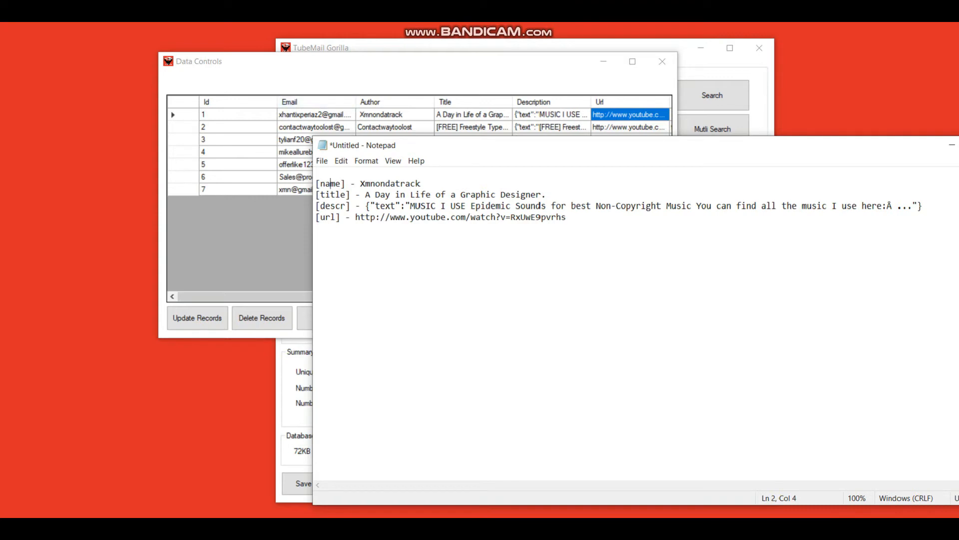
pyautogui.moveTo(542, 145); pyautogui.dragTo(321, 138)
pyautogui.click(791, 138)
# Step: Discard the notes, close Data Controls, and enter the subject 'Hey [name], I your vide [title]'
pyautogui.click(504, 270)
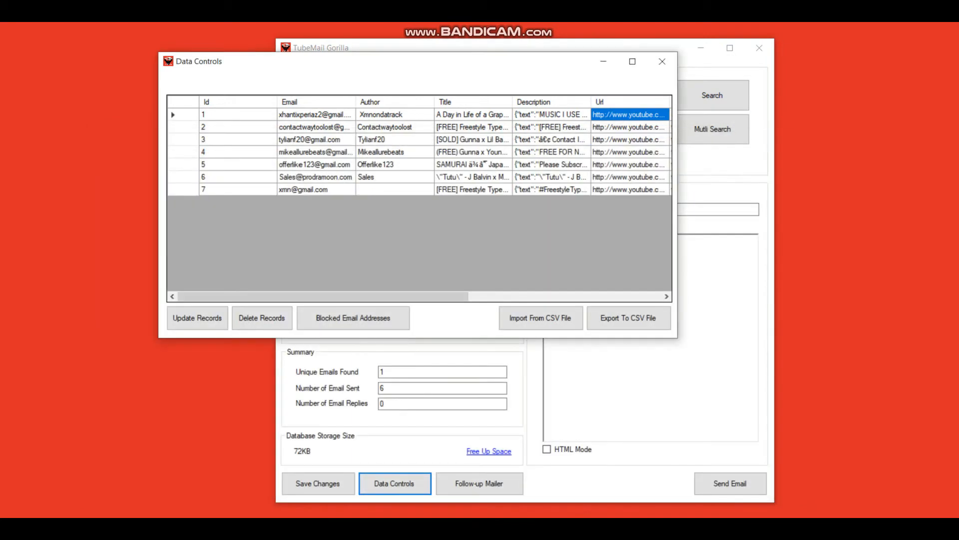
pyautogui.click(662, 61)
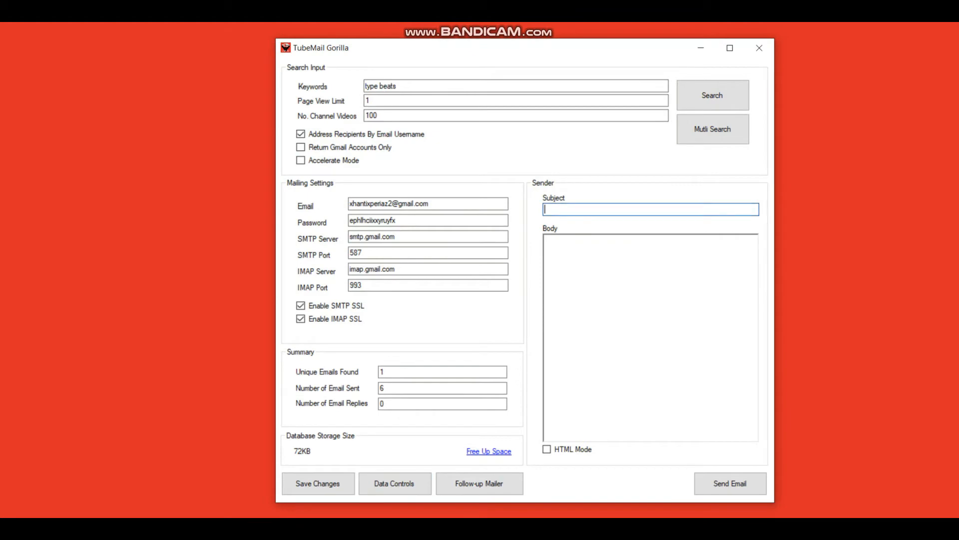
pyautogui.write('hey')
pyautogui.press('BackSpace')
pyautogui.press('BackSpace')
pyautogui.press('BackSpace')
pyautogui.press('capslock')
pyautogui.write('h')
pyautogui.press('capslock')
pyautogui.press('BackSpace')
pyautogui.write('Hey [name], I')
pyautogui.press('BackSpace')
pyautogui.write('love')
pyautogui.press('BackSpace')
pyautogui.press('BackSpace')
pyautogui.press('BackSpace')
pyautogui.press('BackSpace')
pyautogui.press('BackSpace')
pyautogui.press('BackSpace')
pyautogui.write('I your ')
pyautogui.write('ved')
pyautogui.press('BackSpace')
pyautogui.press('BackSpace')
pyautogui.write('ide [title]')
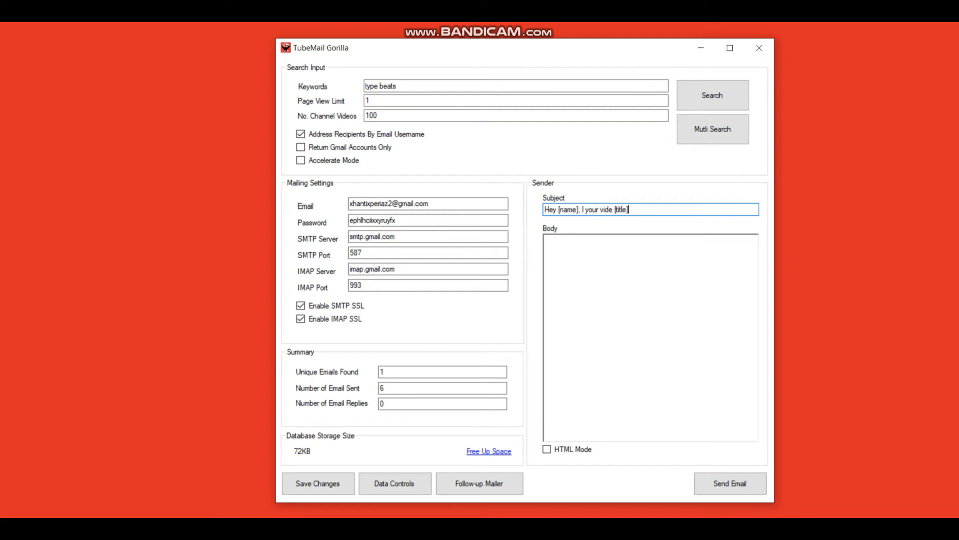
pyautogui.hotkey('ctrl', 'a')
pyautogui.hotkey('ctrl', 'c')
# Step: Fill the body with the subject, an artwork collaboration offer, and a 'Kind regards' sign-off with the sender's name
pyautogui.press('Tab')
pyautogui.hotkey('ctrl', 'v')
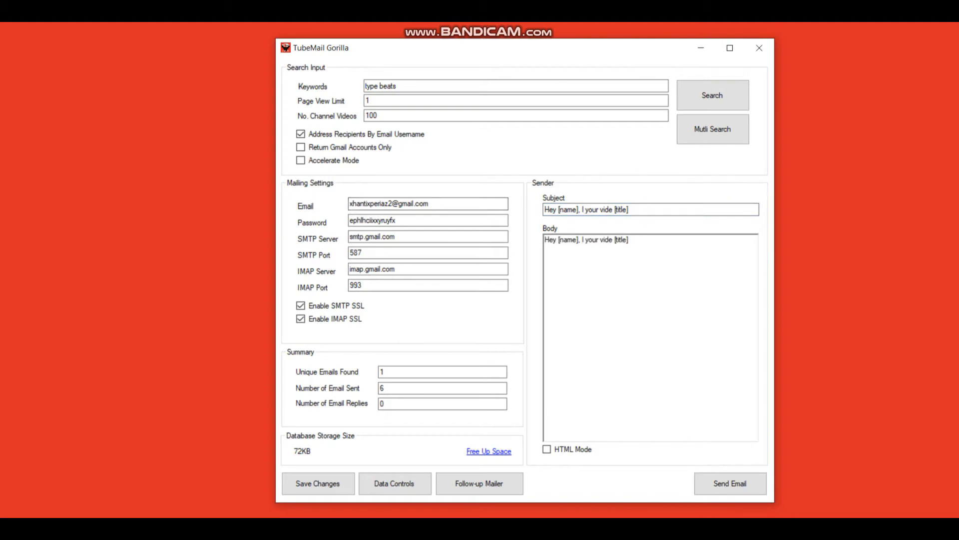
pyautogui.write('.  ')
pyautogui.write('Would lo')
pyautogui.write('ve to work with y')
pyautogui.write('ou')
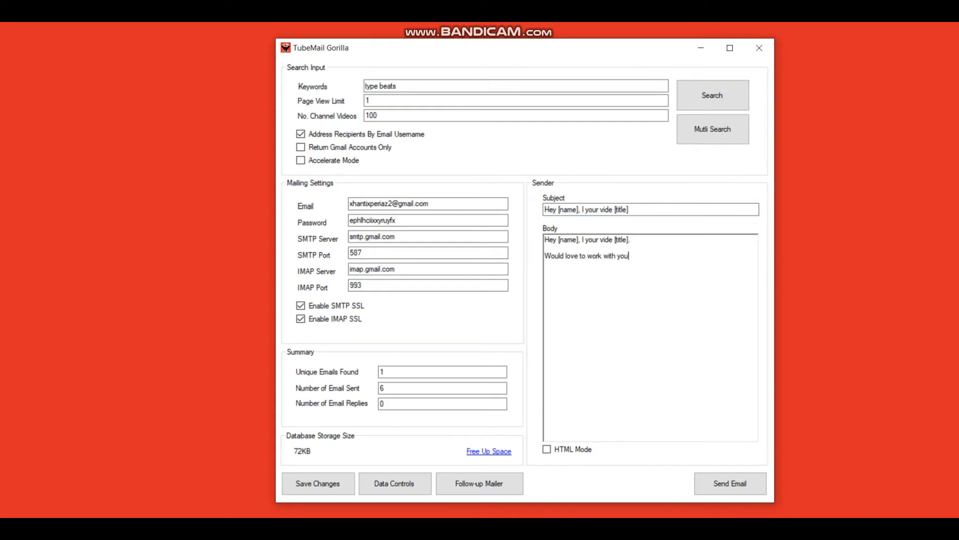
pyautogui.press('BackSpace')
pyautogui.write(', call')
pyautogui.press('BackSpace')
pyautogui.press('BackSpace')
pyautogui.press('BackSpace')
pyautogui.press('BackSpace')
pyautogui.write('are you interested in some artow')
pyautogui.press('BackSpace')
pyautogui.press('BackSpace')
pyautogui.write('work.')
pyautogui.press('Return')
pyautogui.press('Return')
pyautogui.write('Kind rga')
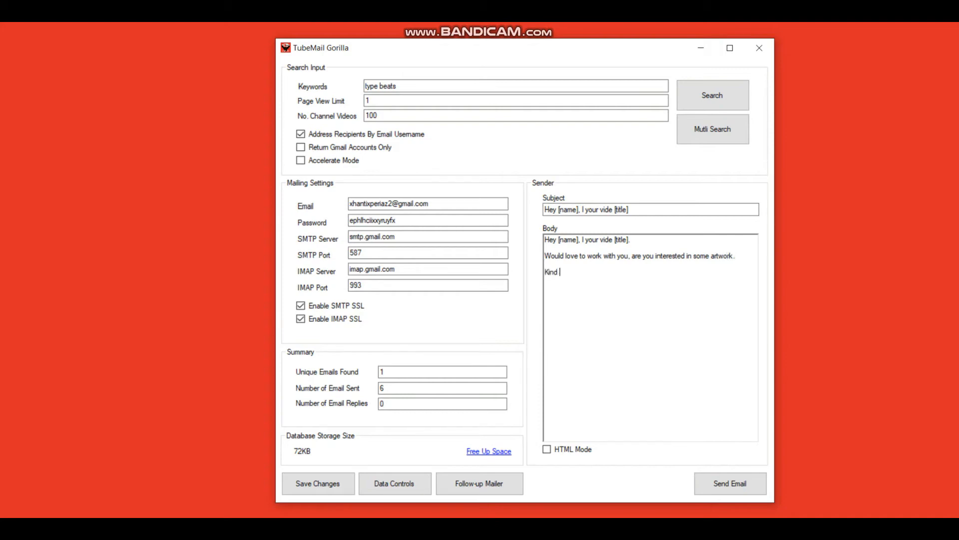
pyautogui.press('BackSpace')
pyautogui.press('BackSpace')
pyautogui.write('egards, ')
pyautogui.write('Xhanti')
pyautogui.hotkey('ctrl', 'a')
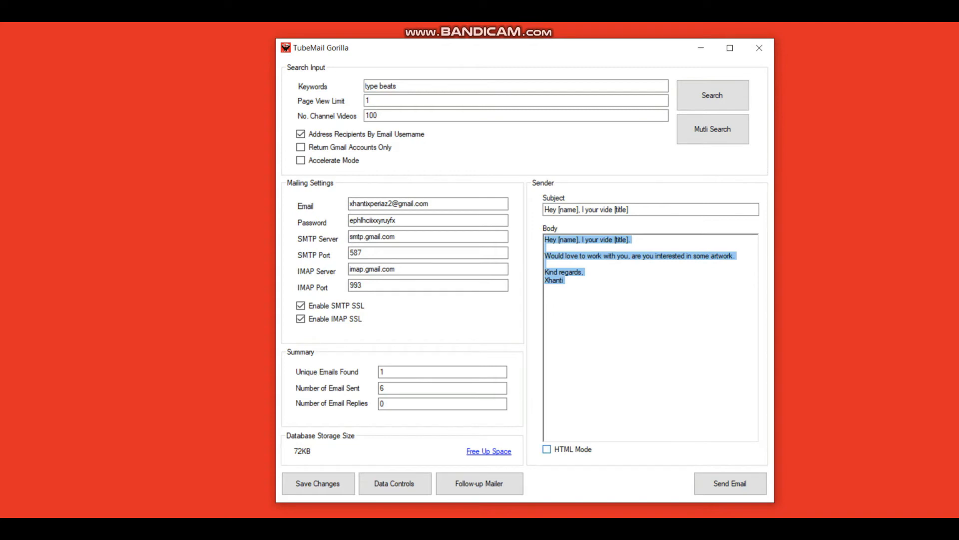
# Step: Leave HTML Mode unchecked, send the outreach email, and dismiss the please-wait notice
pyautogui.click(547, 449)
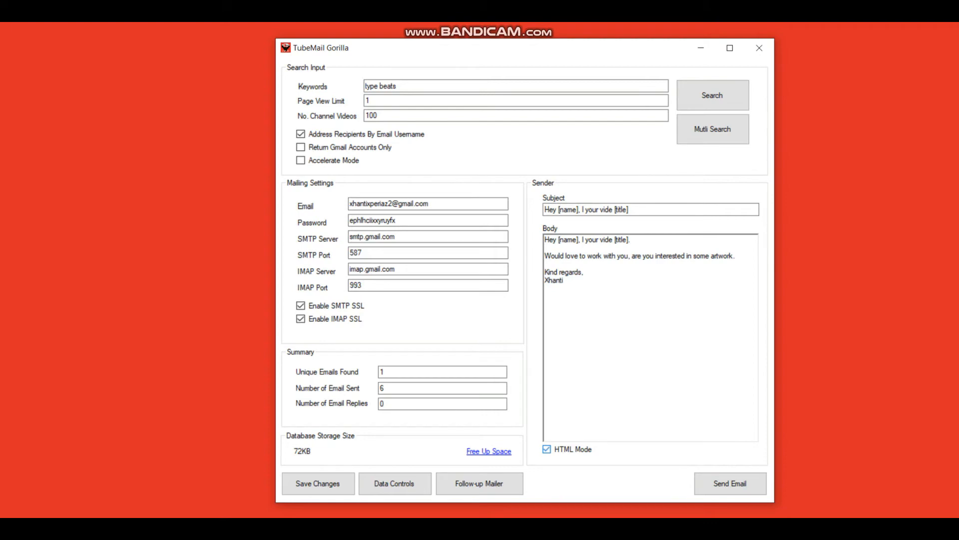
pyautogui.hotkey('ctrl', 'a')
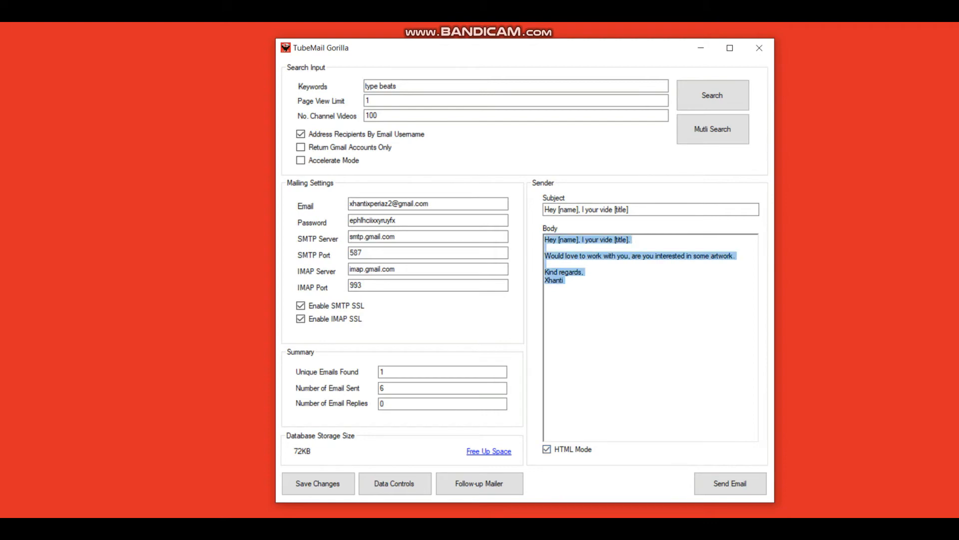
pyautogui.click(564, 280)
pyautogui.click(547, 450)
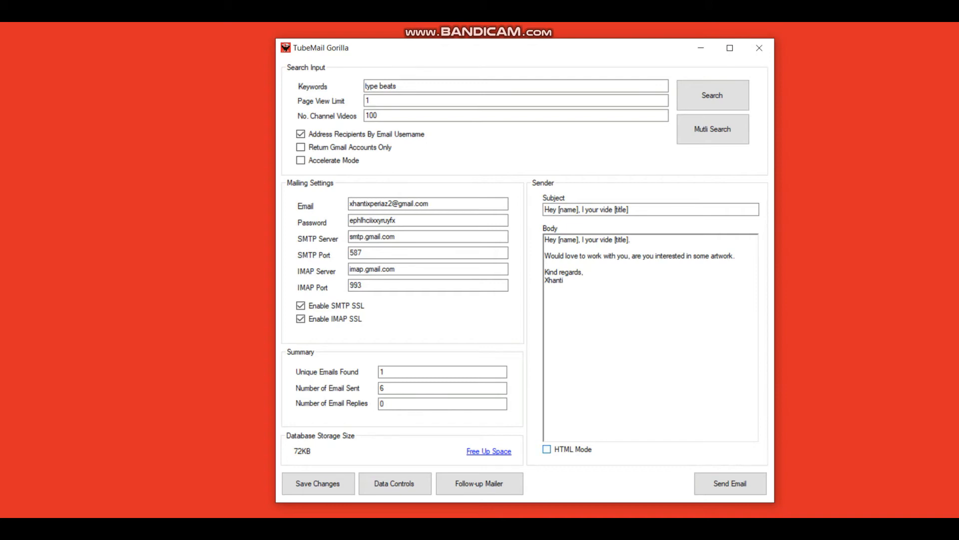
pyautogui.click(547, 449)
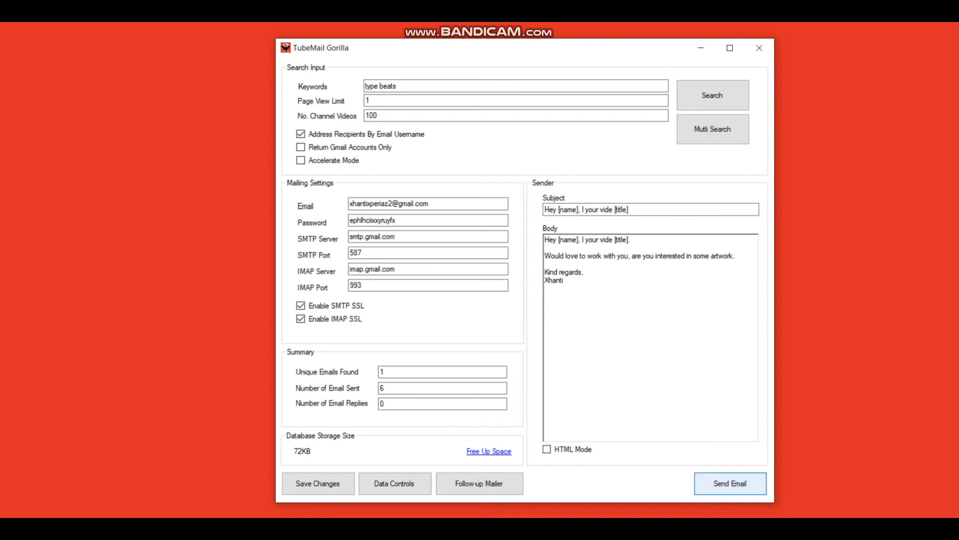
pyautogui.click(730, 483)
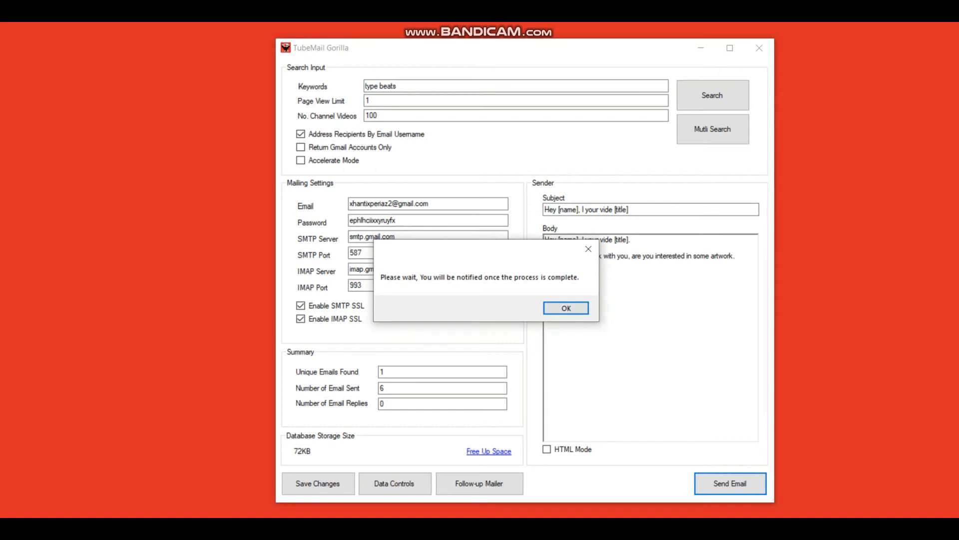
pyautogui.click(566, 308)
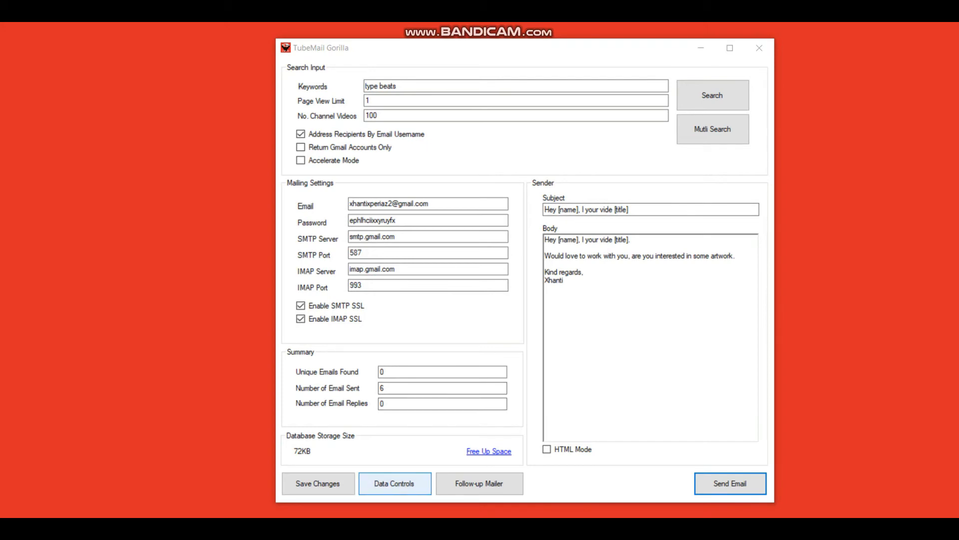
pyautogui.doubleClick(385, 389)
# Step: Open Data Controls, scroll to the Checked column and select all seven Checked cells
pyautogui.click(394, 483)
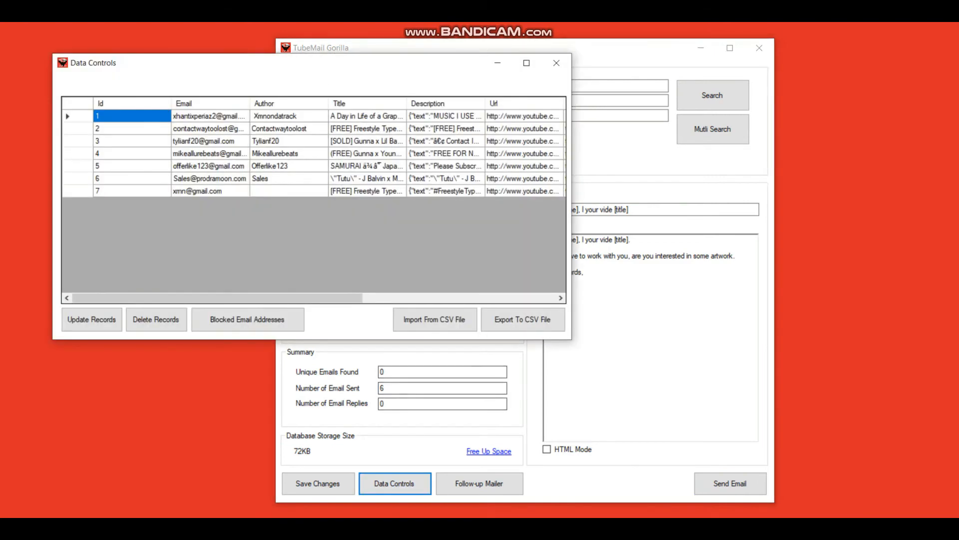
pyautogui.moveTo(250, 298); pyautogui.dragTo(418, 298)
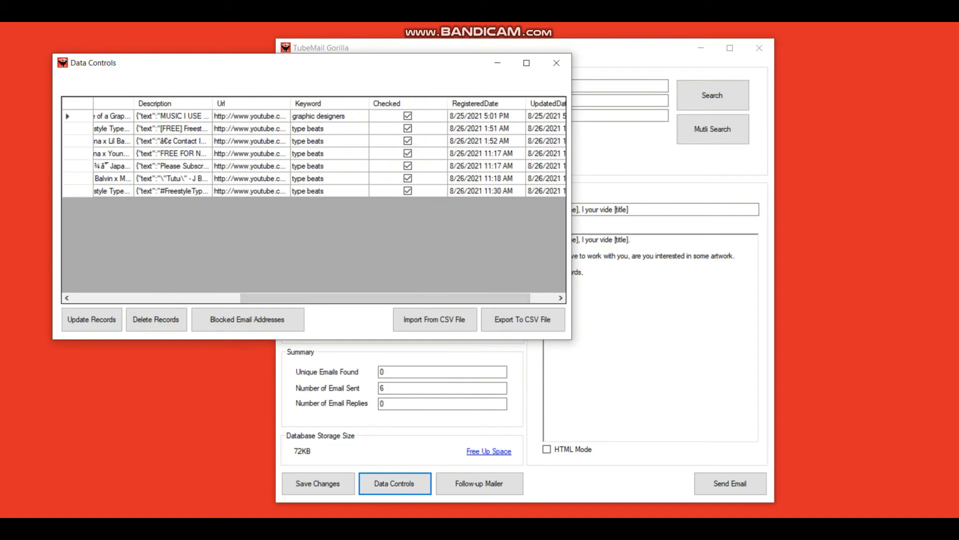
pyautogui.click(408, 116)
pyautogui.moveTo(408, 115); pyautogui.dragTo(408, 190)
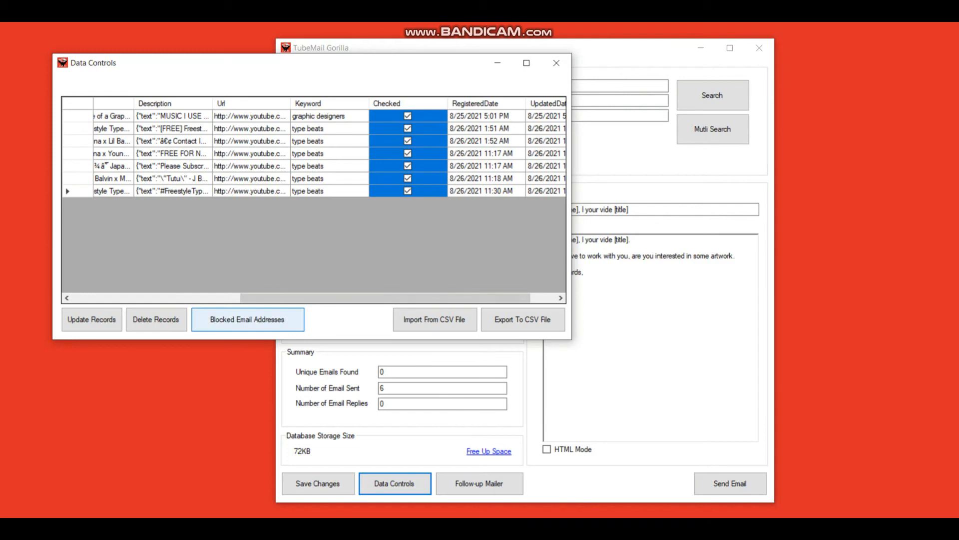
pyautogui.click(247, 319)
# Step: Enter the new email address in Blocked Email Addresses, add it to the list, and confirm the success message
pyautogui.moveTo(153, 79); pyautogui.dragTo(540, 130)
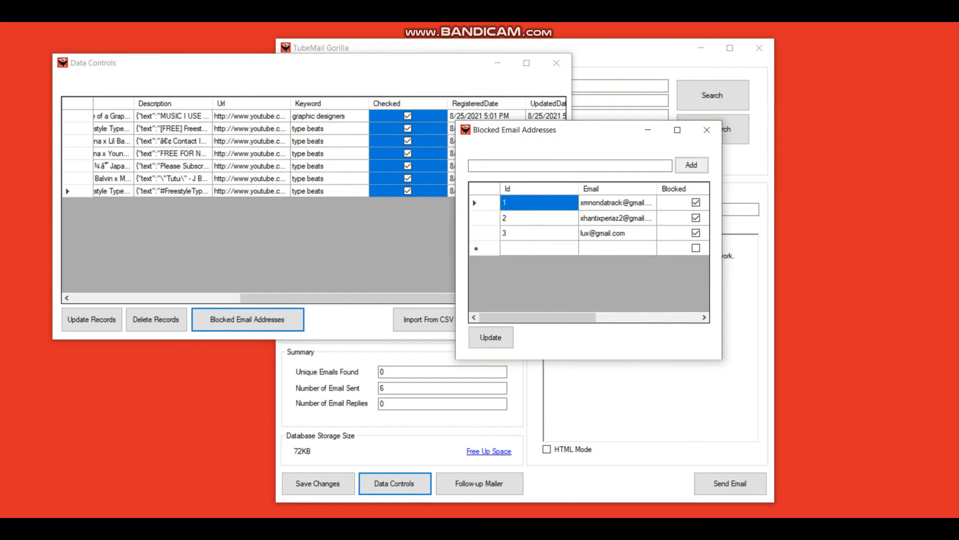
pyautogui.moveTo(370, 298); pyautogui.dragTo(264, 298)
pyautogui.click(603, 131)
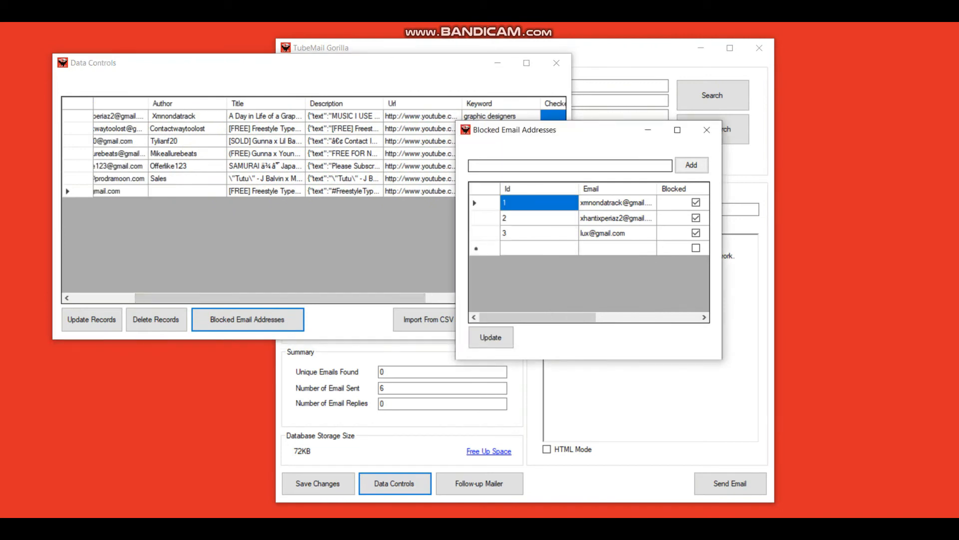
pyautogui.click(540, 165)
pyautogui.press('BackSpace')
pyautogui.press('BackSpace')
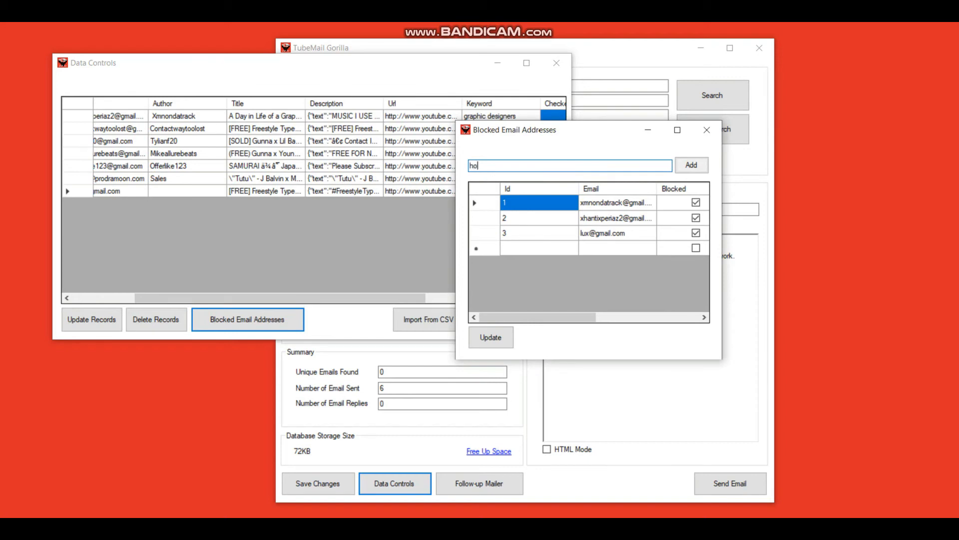
pyautogui.click(692, 165)
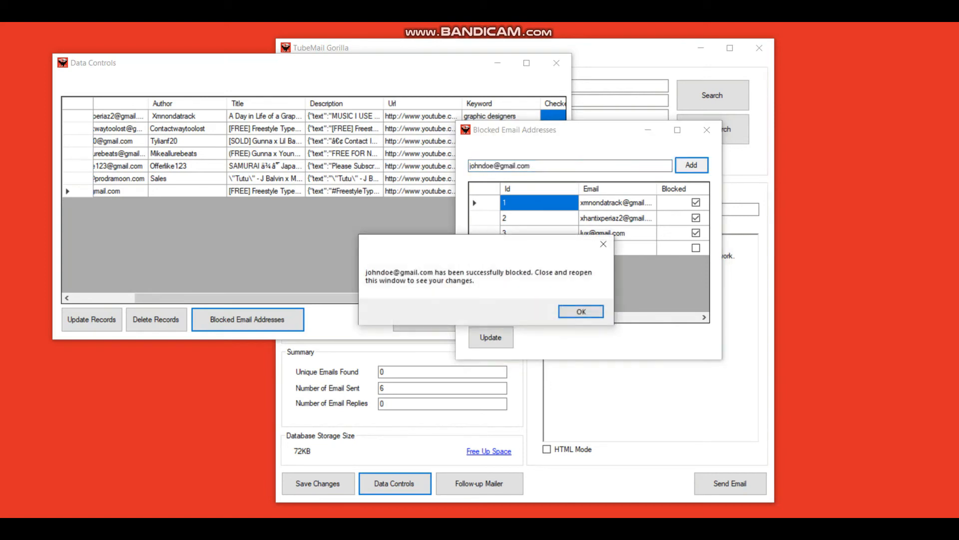
pyautogui.press('Return')
# Step: Reopen the blocked list to verify the new address is the fourth entry, then close it
pyautogui.click(707, 129)
pyautogui.click(247, 319)
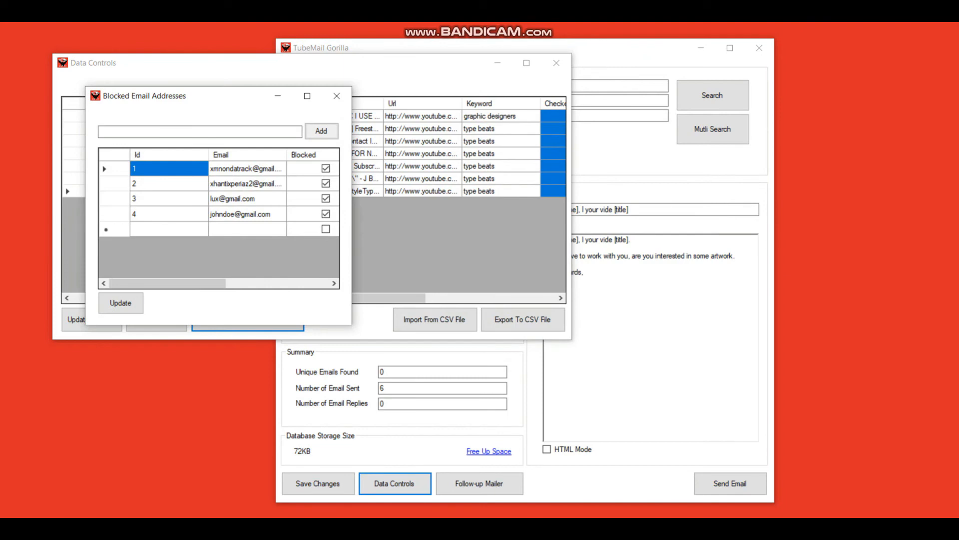
pyautogui.click(336, 95)
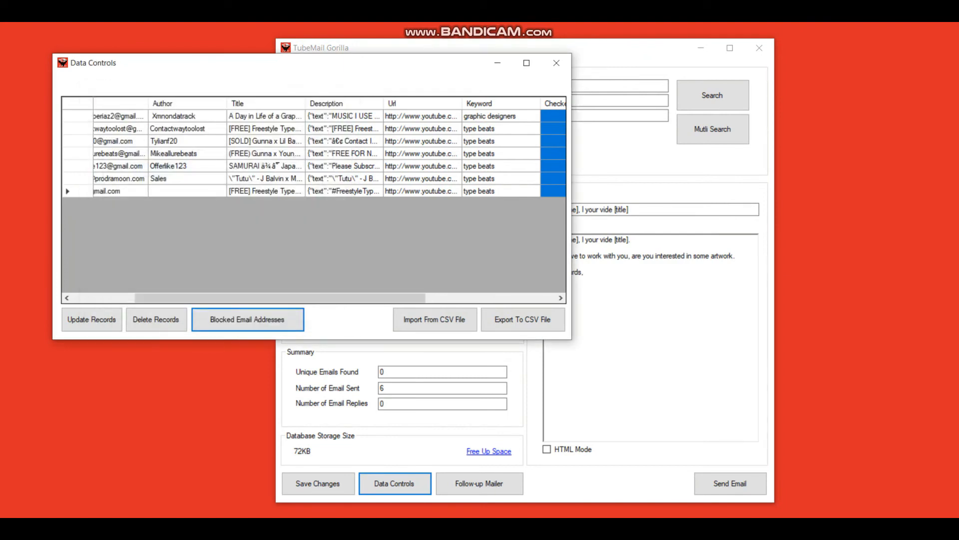
# Step: Reopen the Data Controls email records window, reposition it over the main form, then close it
pyautogui.click(556, 62)
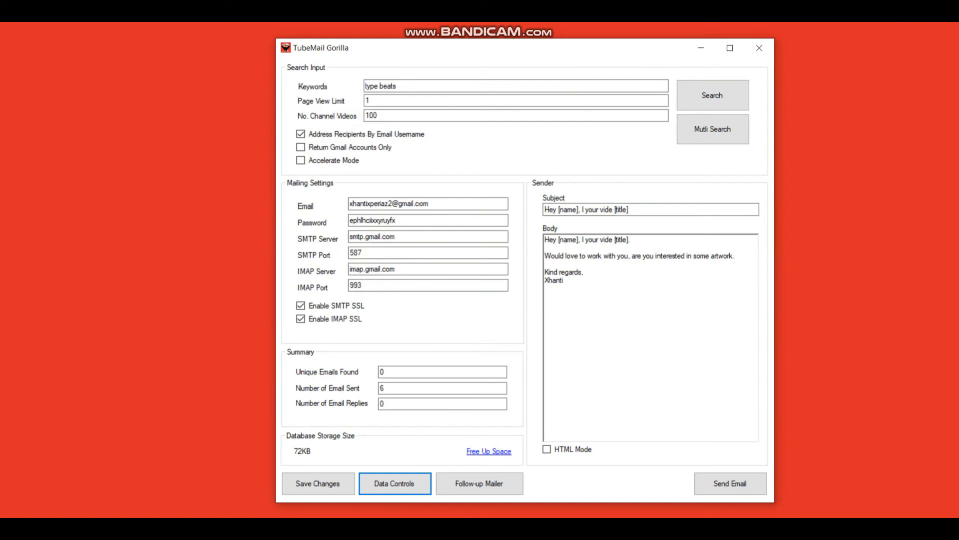
pyautogui.click(395, 483)
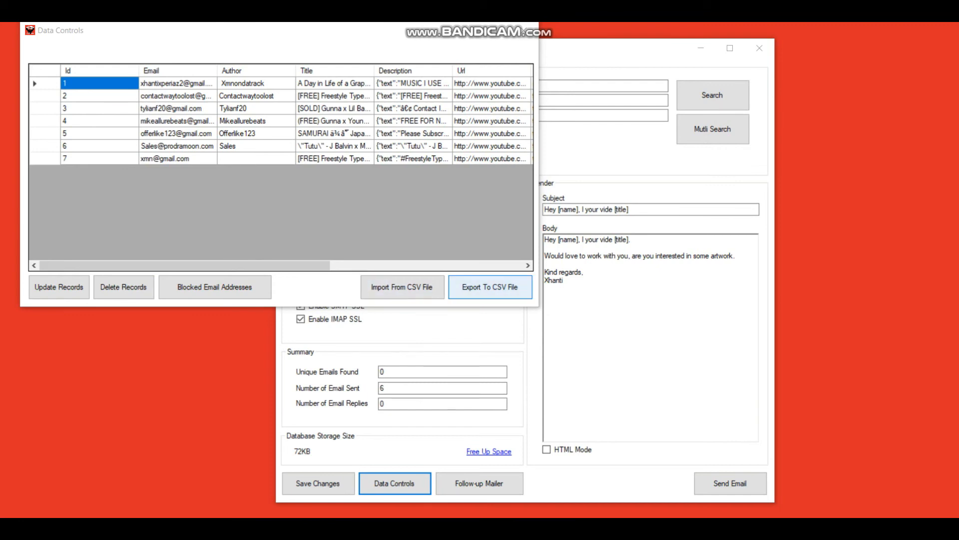
pyautogui.moveTo(300, 31); pyautogui.dragTo(546, 51)
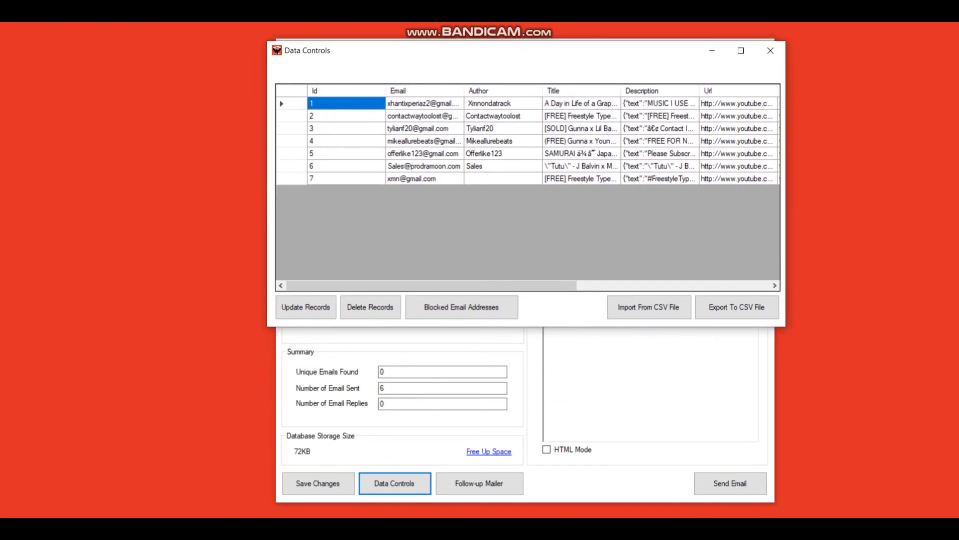
pyautogui.moveTo(519, 285); pyautogui.dragTo(550, 286)
pyautogui.moveTo(549, 51); pyautogui.dragTo(548, 42)
pyautogui.click(768, 42)
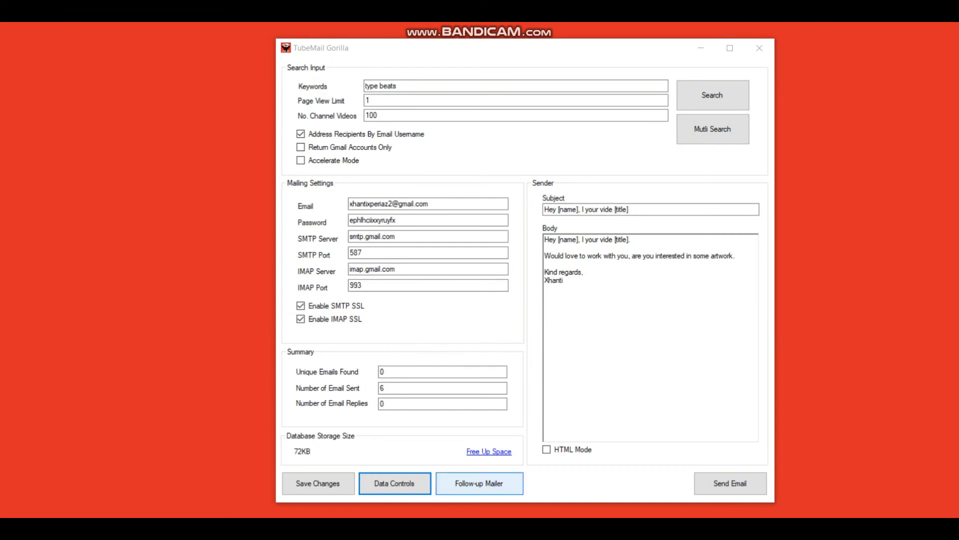
# Step: Launch the Follow-up Mailer and dismiss its please-wait notice
pyautogui.click(479, 483)
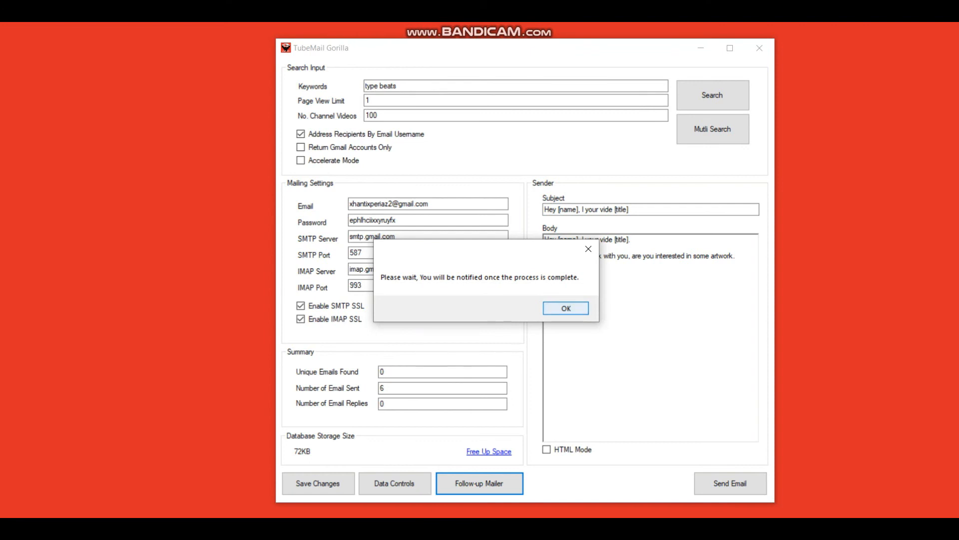
pyautogui.press('Return')
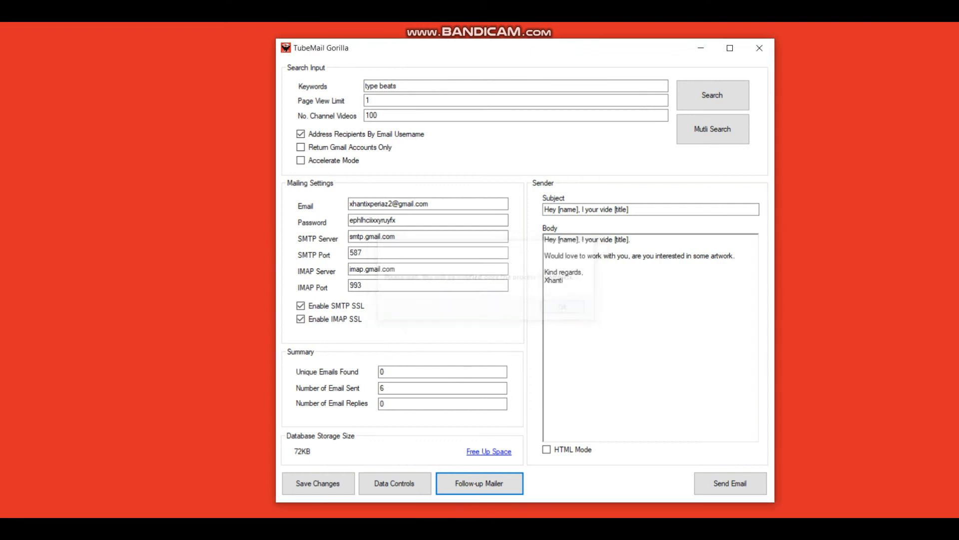